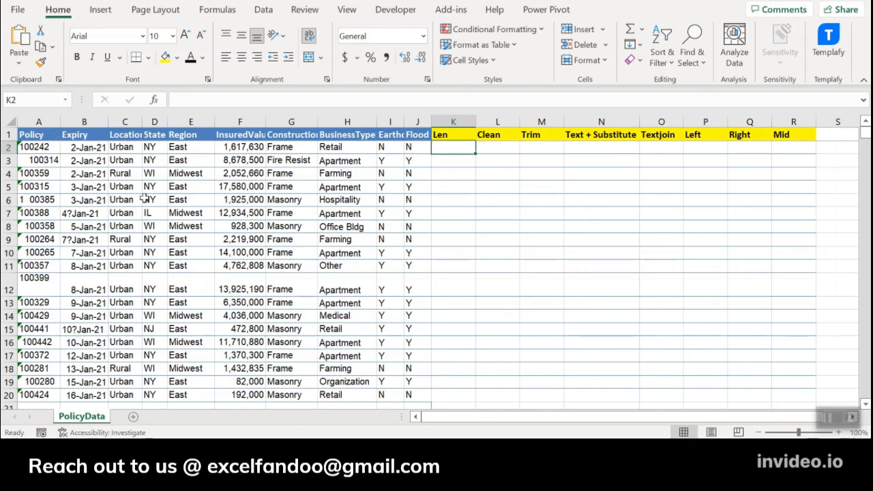
# Enter the formula =LEN(A2) in cell K2 to count the characters of the first policy number.
pyautogui.click(36, 131)
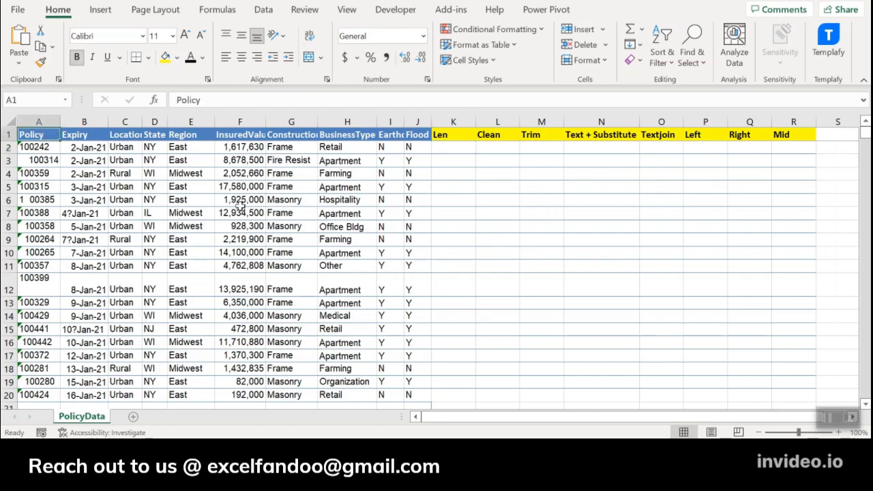
pyautogui.click(466, 148)
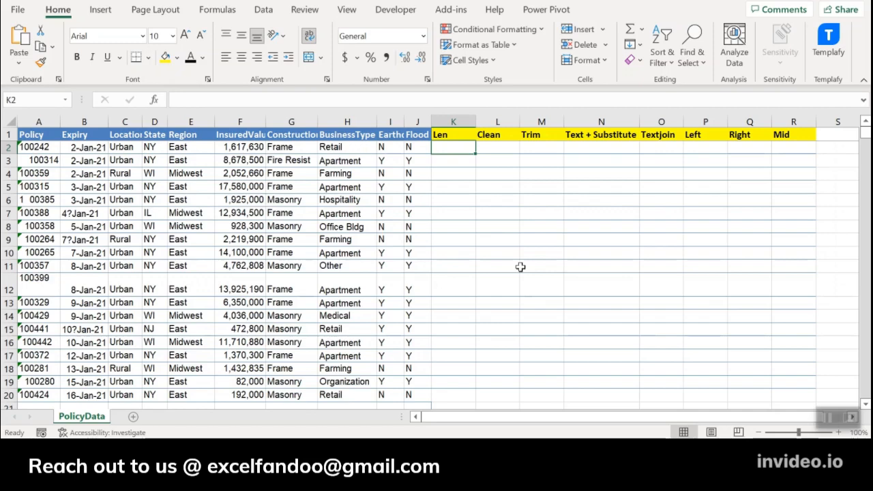
pyautogui.write('=len')
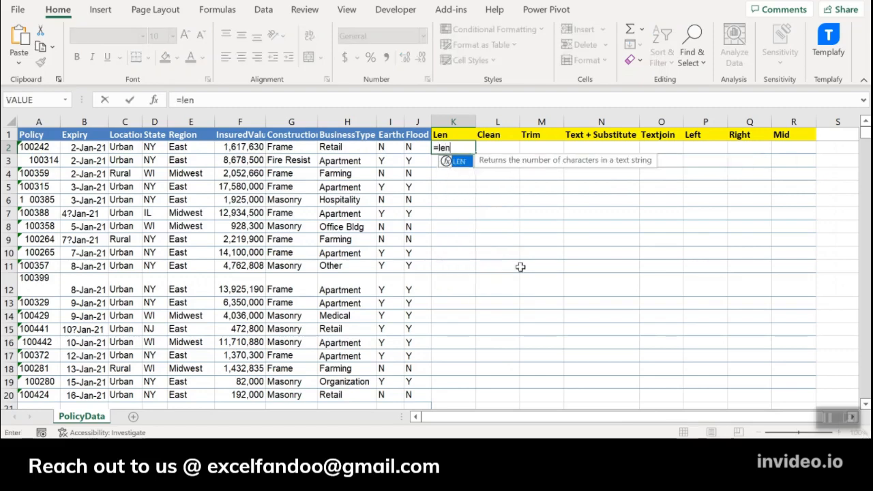
pyautogui.press('Tab')
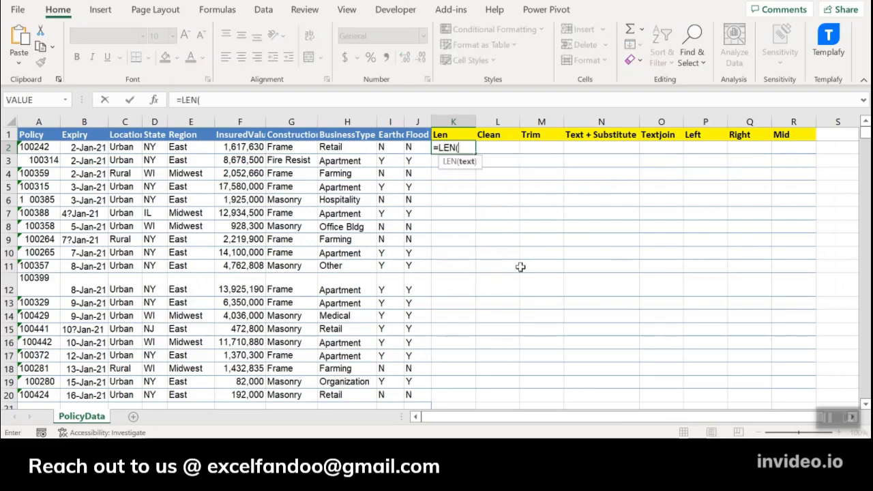
pyautogui.click(49, 146)
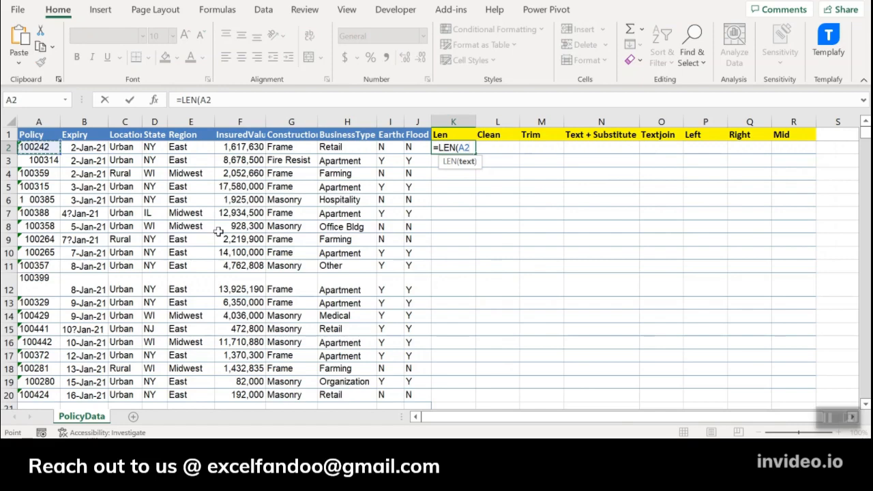
pyautogui.hotkey('ctrl', 'Return')
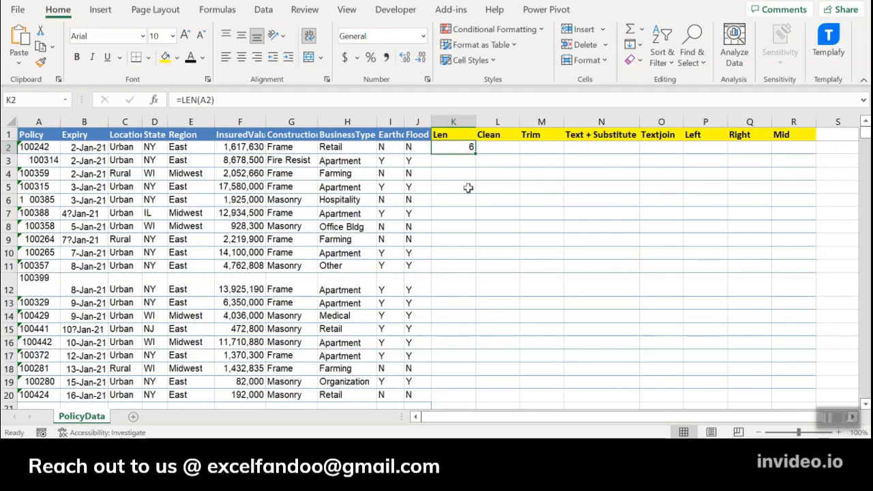
# Replace the formula in K2 with =LEN(E2) to count the characters of the first Region entry.
pyautogui.write('=LEN(')
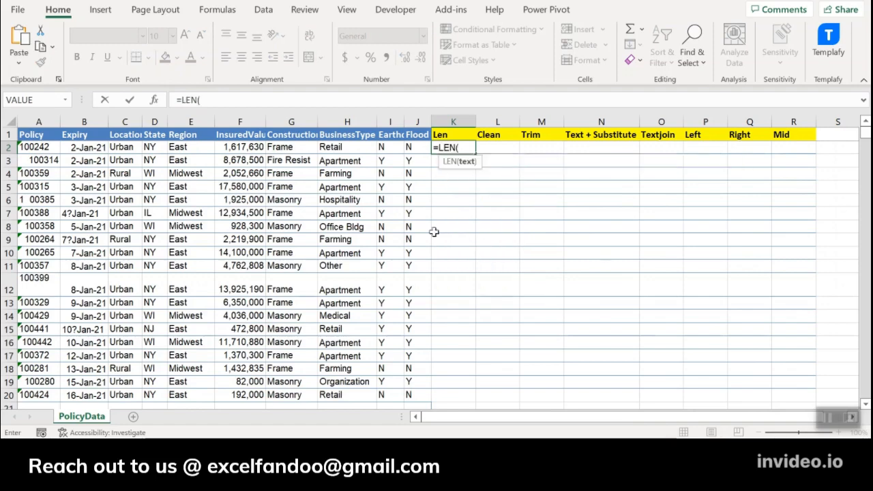
pyautogui.click(206, 148)
pyautogui.hotkey('ctrl', 'Return')
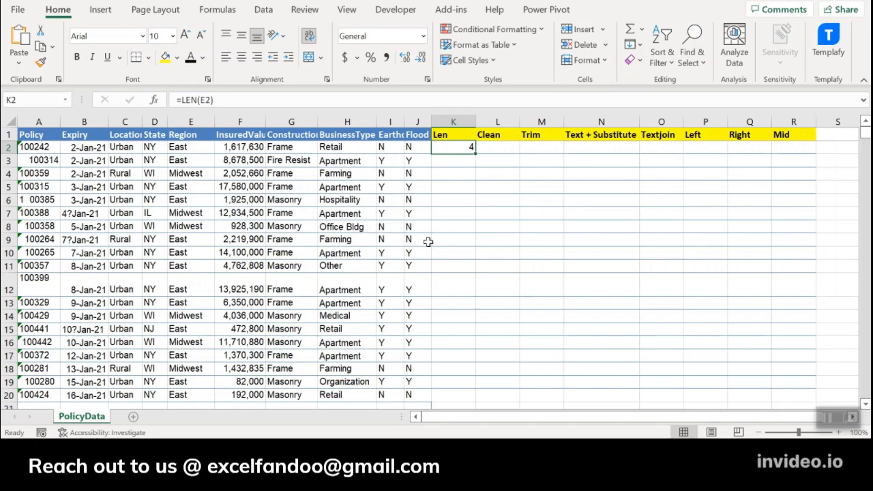
# Point the length formula in K2 back to the policy number by entering =LEN(A2).
pyautogui.write('=len')
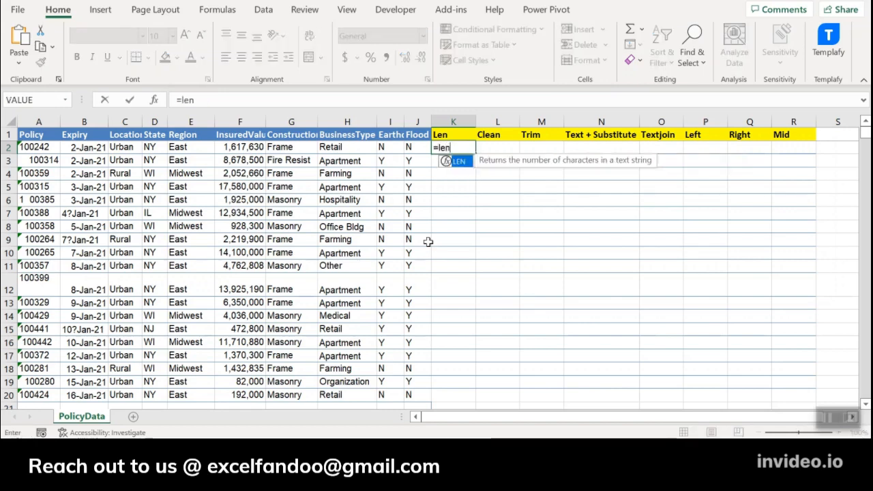
pyautogui.press('Tab')
pyautogui.hotkey('ctrl', 'Left')
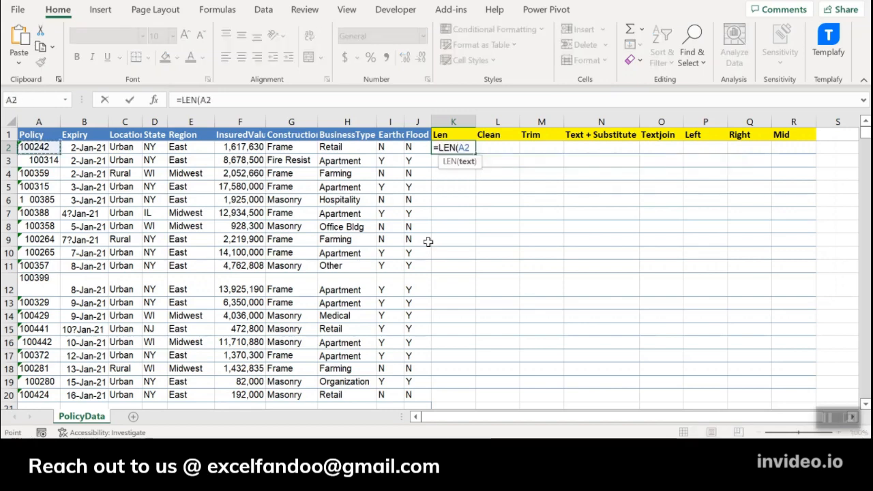
pyautogui.hotkey('ctrl', 'Return')
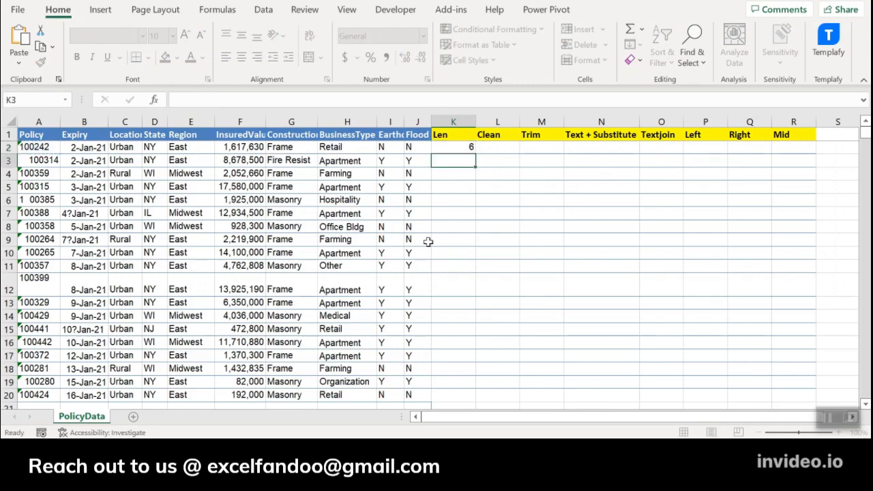
# Copy the LEN formula from K2 down the Len column to K20.
pyautogui.hotkey('ctrl', 'c')
pyautogui.press('Left')
pyautogui.hotkey('ctrl', 'Down')
pyautogui.press('Right')
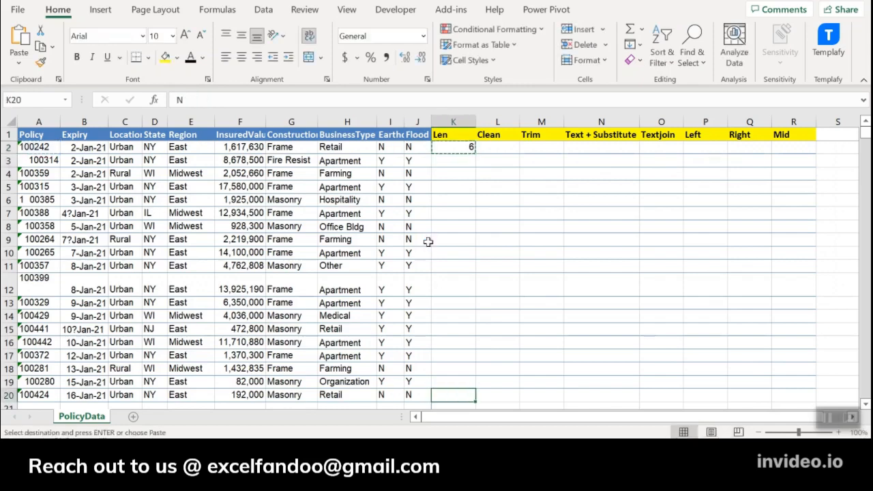
pyautogui.hotkey('ctrl', 'shift', 'Up')
pyautogui.press('Return')
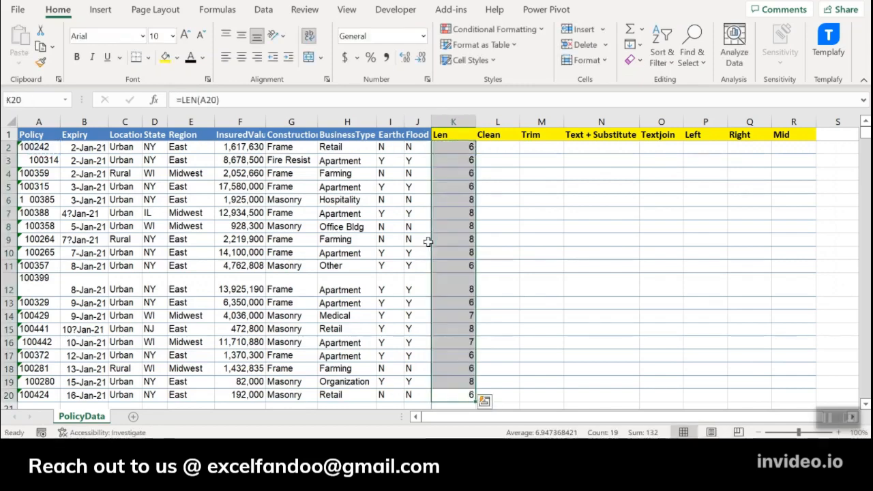
# Examine the character counts in the Len column row by row, looking for policy numbers with extra characters.
pyautogui.press('Up')
pyautogui.press('Up')
pyautogui.hotkey('ctrl', 'Up')
pyautogui.press('Down')
pyautogui.press('Down')
pyautogui.press('Down')
pyautogui.press('Down')
pyautogui.press('Down')
pyautogui.press('Down')
pyautogui.press('Down')
pyautogui.press('Down')
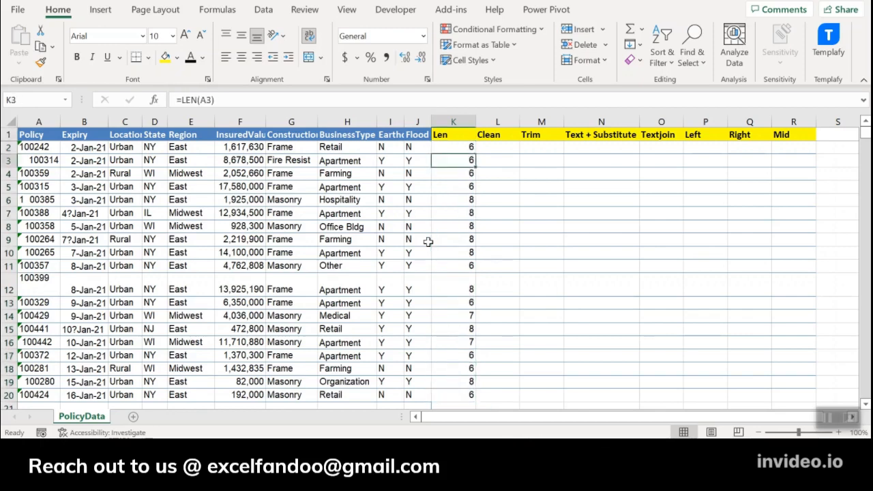
pyautogui.press('Down')
pyautogui.press('Up')
pyautogui.press('Up')
pyautogui.press('Up')
pyautogui.press('Up')
pyautogui.press('Up')
pyautogui.press('Up')
pyautogui.press('Up')
pyautogui.press('Up')
pyautogui.press('Up')
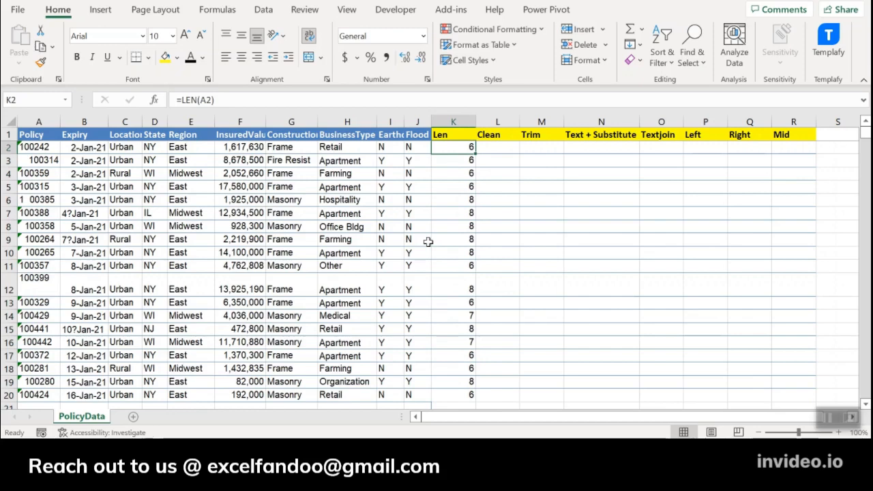
pyautogui.press('Down')
pyautogui.press('Down')
pyautogui.press('Down')
pyautogui.press('Down')
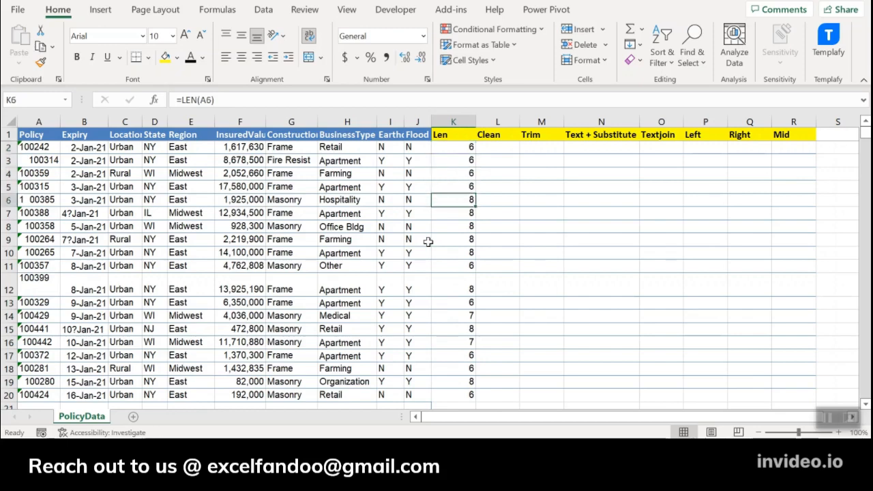
pyautogui.press('Down')
pyautogui.press('Down')
pyautogui.press('Down')
pyautogui.press('Down')
pyautogui.press('Down')
pyautogui.press('Down')
pyautogui.press('Down')
pyautogui.press('Down')
pyautogui.press('Down')
pyautogui.press('Down')
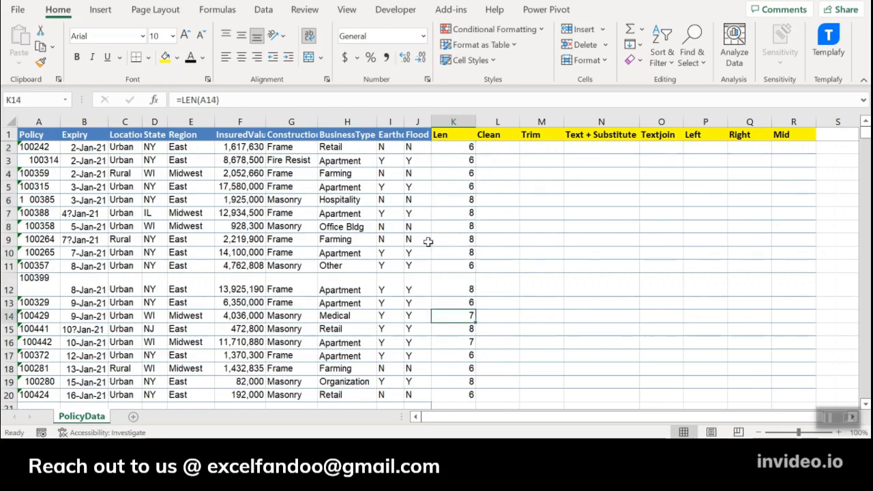
pyautogui.press('Up')
pyautogui.press('Up')
pyautogui.press('Up')
pyautogui.press('Up')
pyautogui.press('Up')
pyautogui.press('Up')
pyautogui.press('Up')
pyautogui.press('Up')
pyautogui.press('Up')
pyautogui.press('Up')
pyautogui.press('Up')
pyautogui.press('Up')
pyautogui.press('Up')
pyautogui.press('Up')
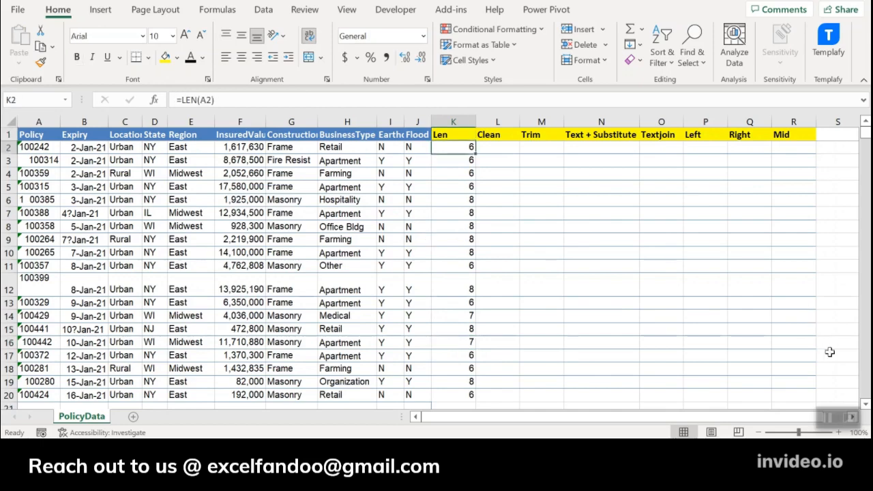
pyautogui.click(459, 199)
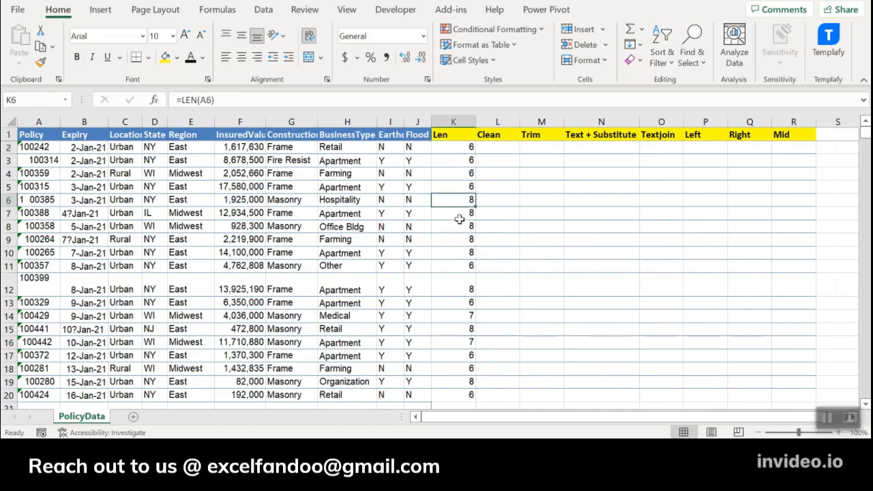
pyautogui.click(461, 212)
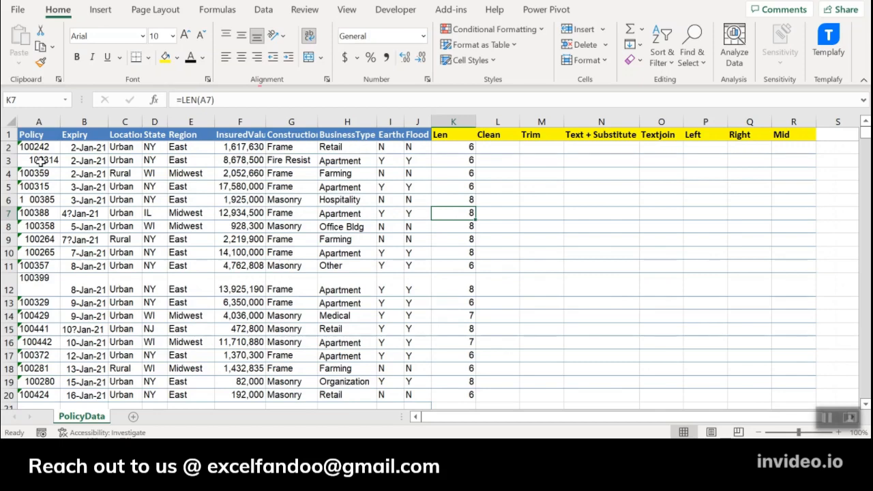
# Enter the policy number from A12 by hand in L12 as a clean comparison value.
pyautogui.click(508, 147)
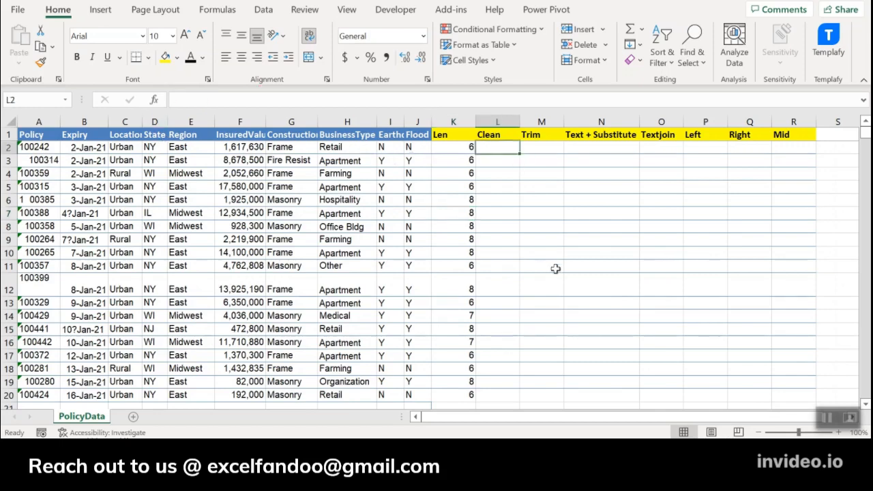
pyautogui.click(501, 291)
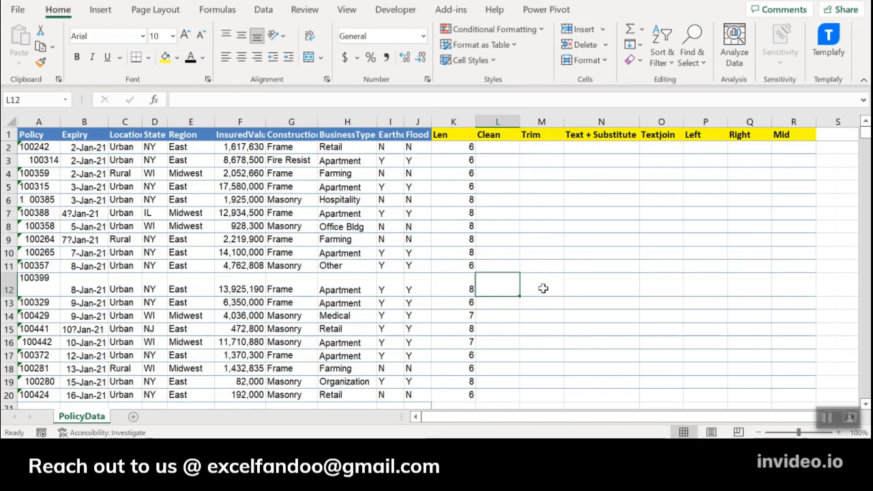
pyautogui.write('1003')
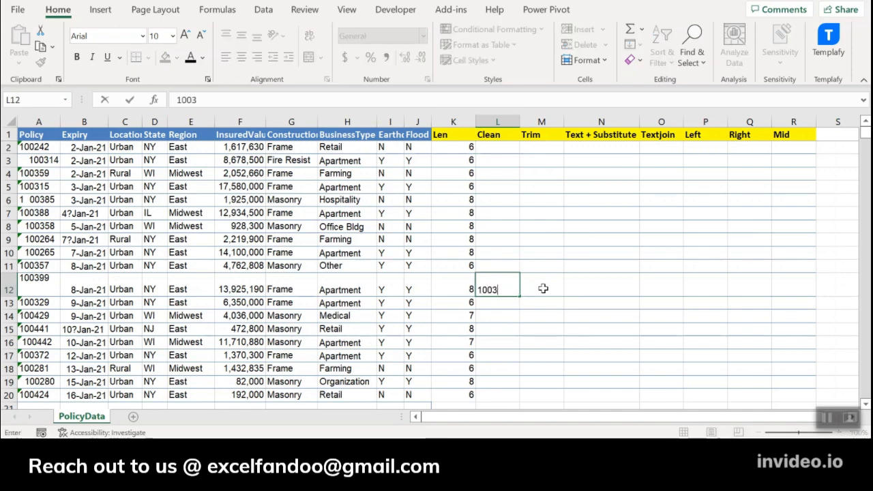
pyautogui.write('99')
pyautogui.hotkey('ctrl', 'Return')
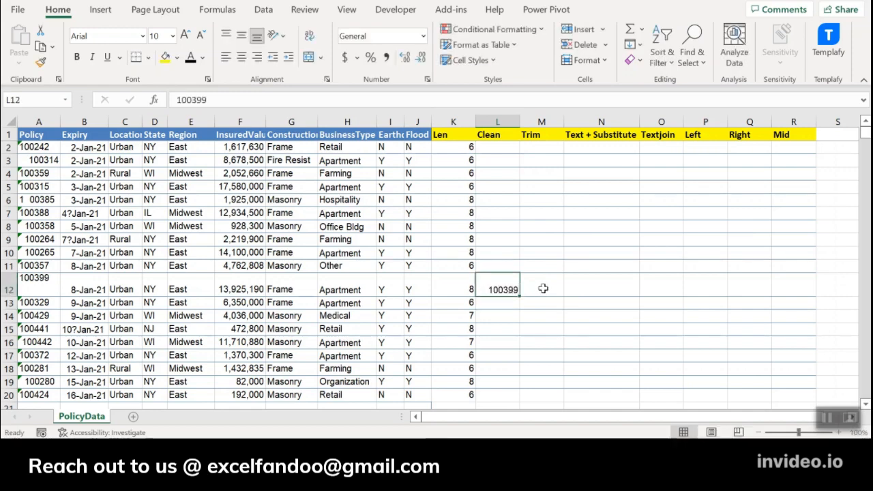
# Compare the hand-entered value with the original policy number by entering =L12=A12 in M12.
pyautogui.click(543, 289)
pyautogui.write('=L12')
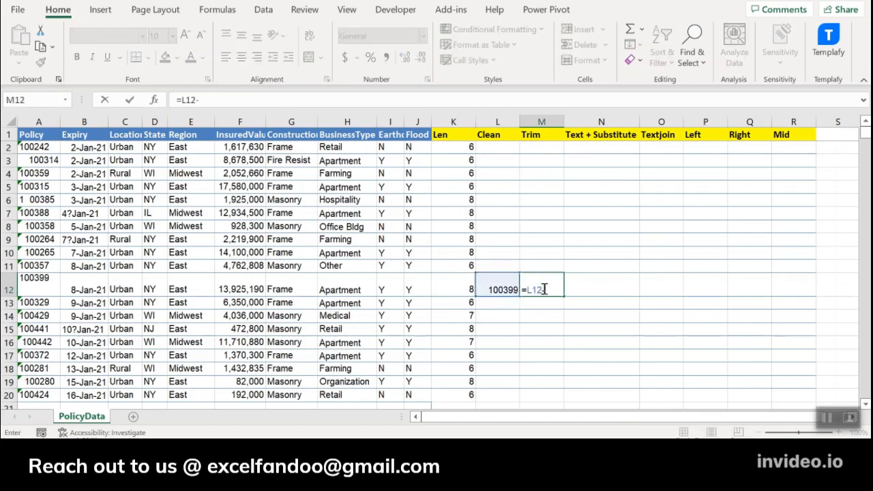
pyautogui.write('=A12')
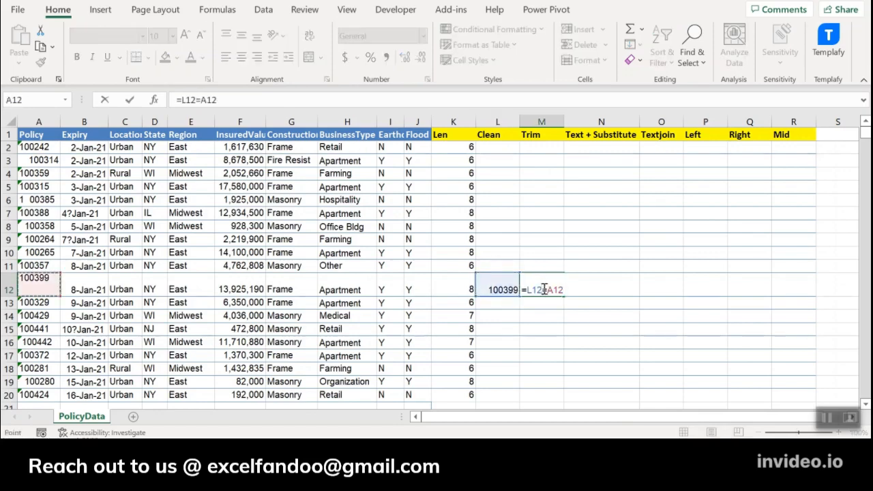
pyautogui.hotkey('ctrl', 'Return')
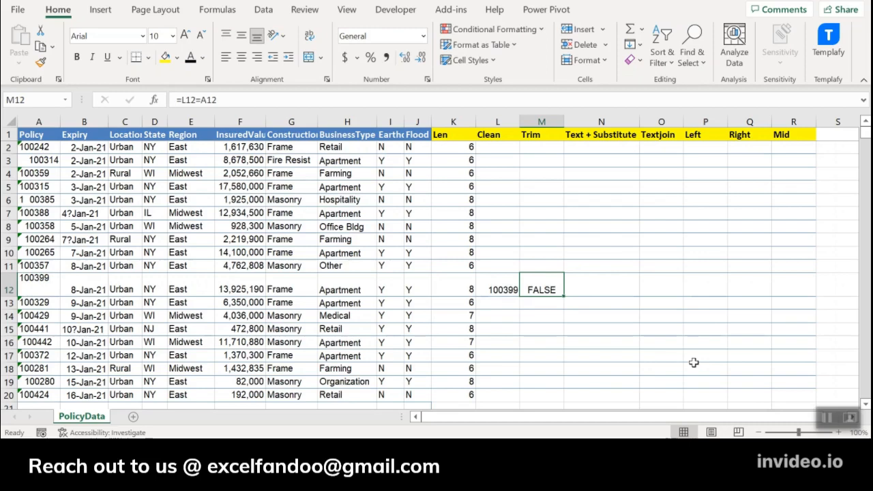
# Inspect the contents of A12 for hidden characters without changing it, and clear the test cells L12:M12.
pyautogui.doubleClick(37, 286)
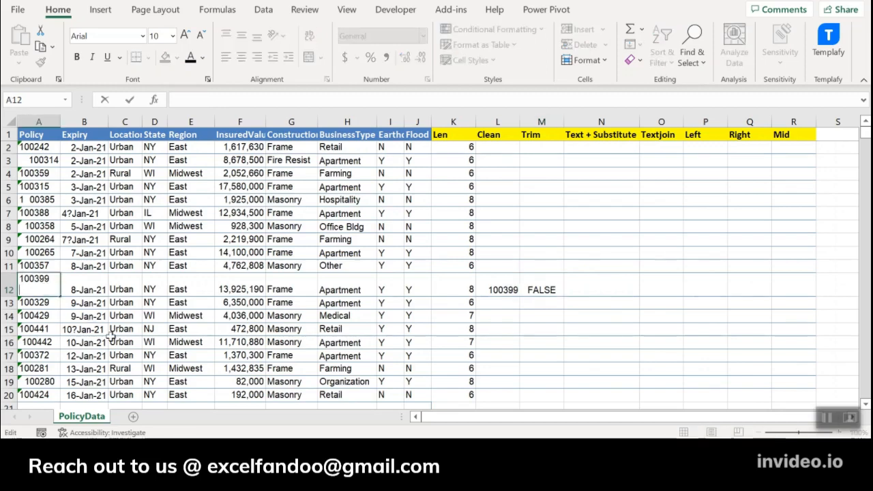
pyautogui.press('Escape')
pyautogui.hotkey('ctrl', 'Right')
pyautogui.press('Left')
pyautogui.hotkey('shift', 'Right')
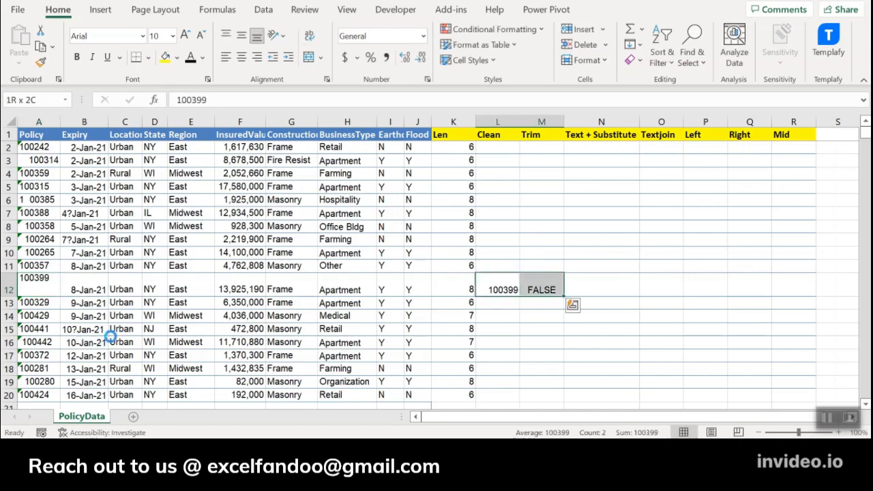
pyautogui.press('Delete')
# Enter =CLEAN(A2:A20) in L2 to strip nonprintable characters from all the policy numbers.
pyautogui.hotkey('ctrl', 'Up')
pyautogui.press('Down')
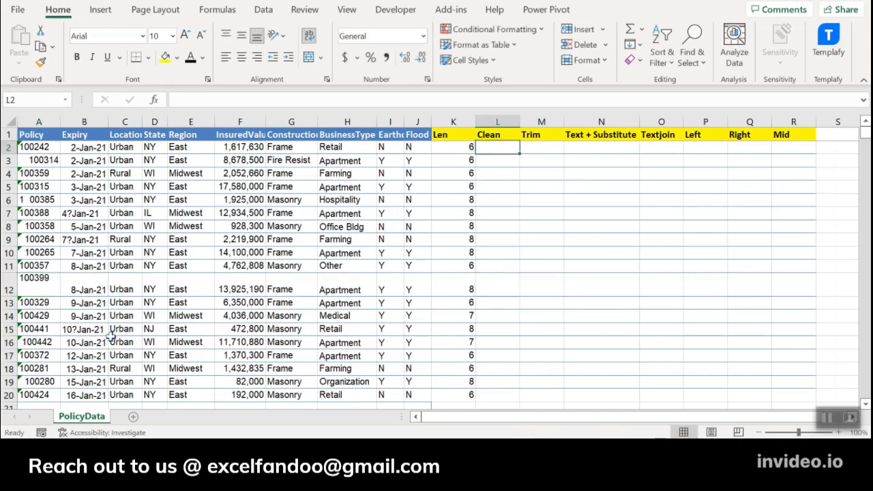
pyautogui.write('=clean')
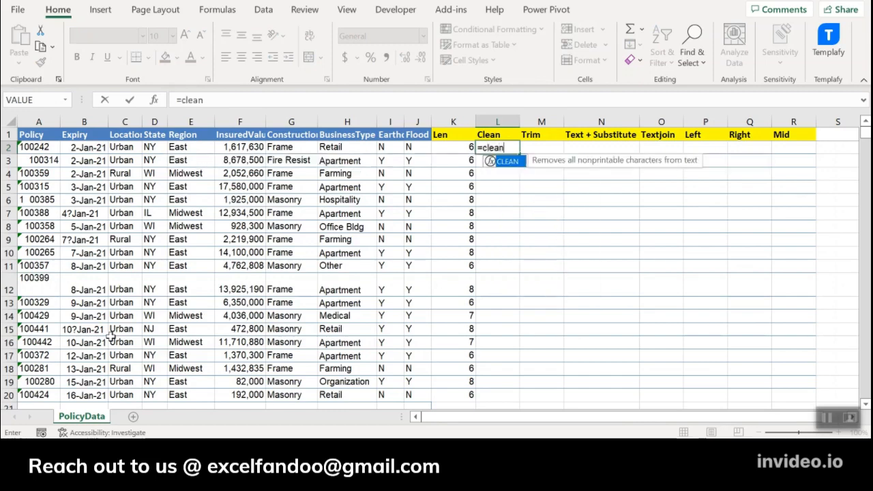
pyautogui.press('Tab')
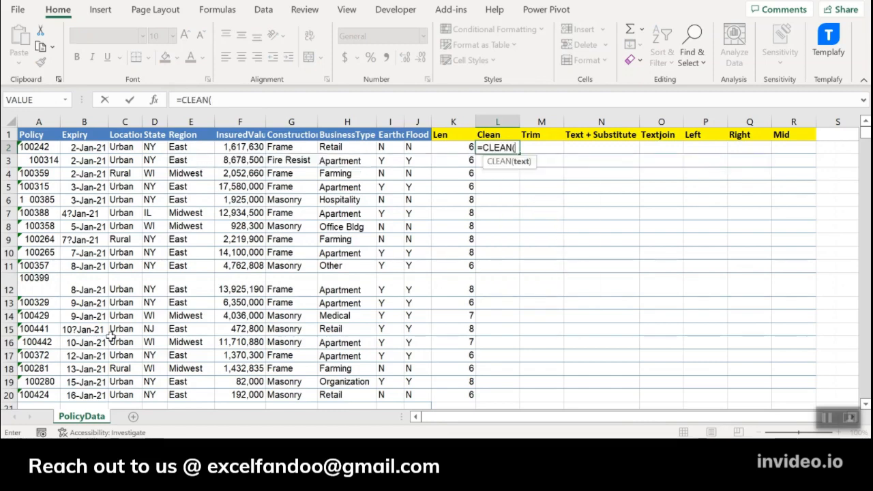
pyautogui.press('Left')
pyautogui.hotkey('ctrl', 'Left')
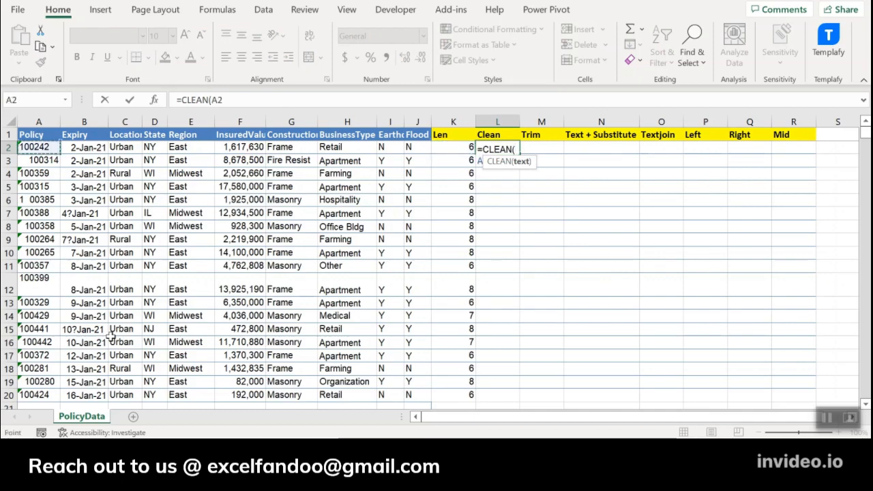
pyautogui.hotkey('ctrl', 'shift', 'Down')
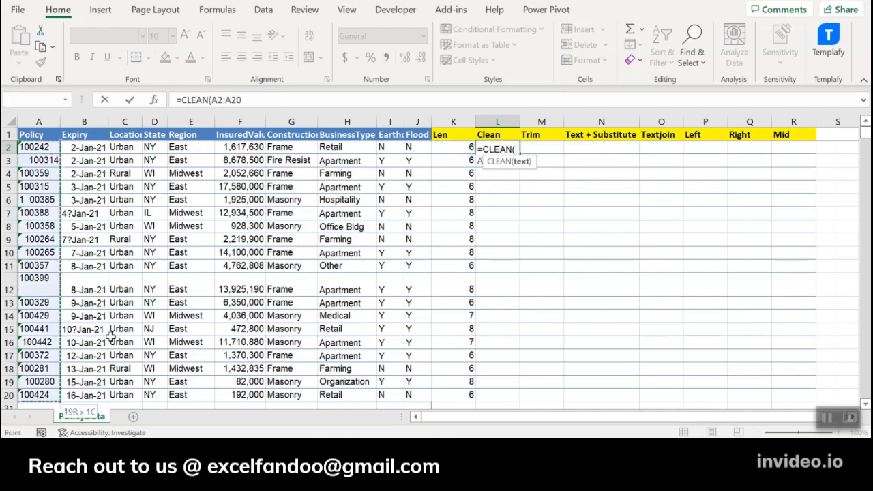
pyautogui.press('Return')
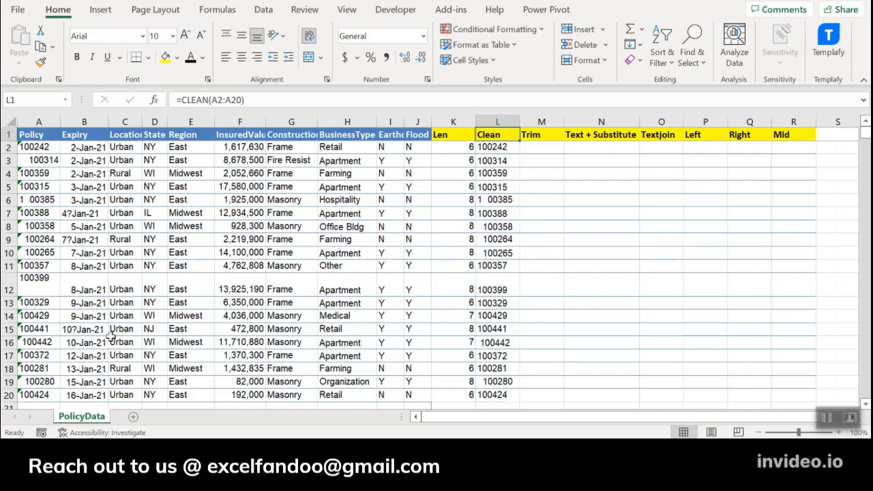
# Compare the original policy number in A12 with its cleaned value across row 12.
pyautogui.press('Right')
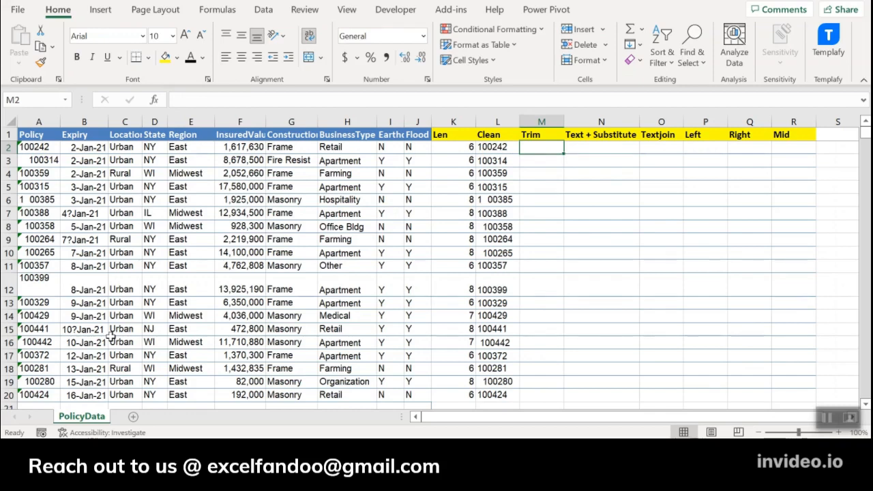
pyautogui.click(39, 289)
pyautogui.press('Right')
pyautogui.press('Right')
pyautogui.press('Right')
pyautogui.press('Right')
pyautogui.press('Right')
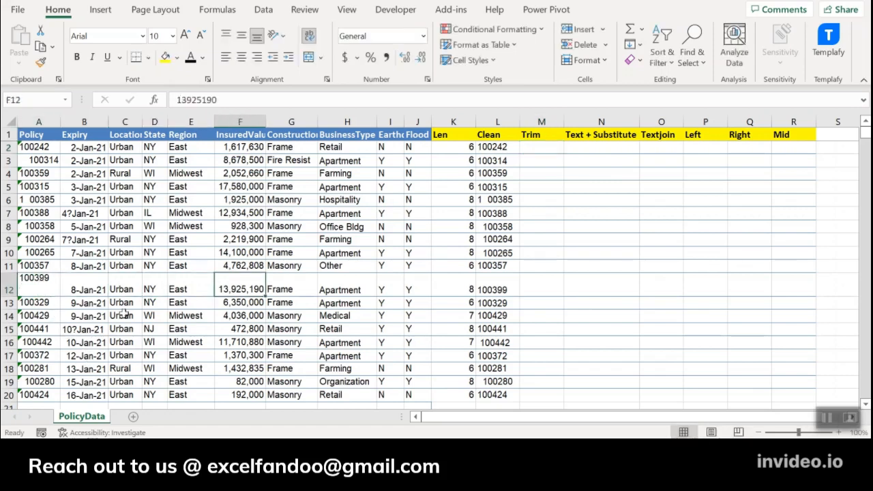
pyautogui.press('Right')
pyautogui.press('Right')
pyautogui.press('Right')
pyautogui.press('Right')
pyautogui.press('Right')
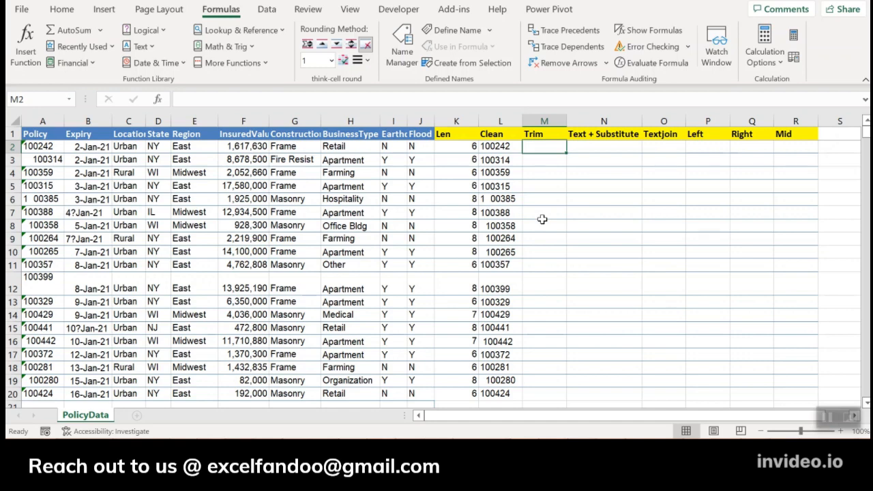
# Enter =TRIM(L2#) in M2 to remove the extra spaces from all the cleaned policy numbers.
pyautogui.write('=trim')
pyautogui.press('Tab')
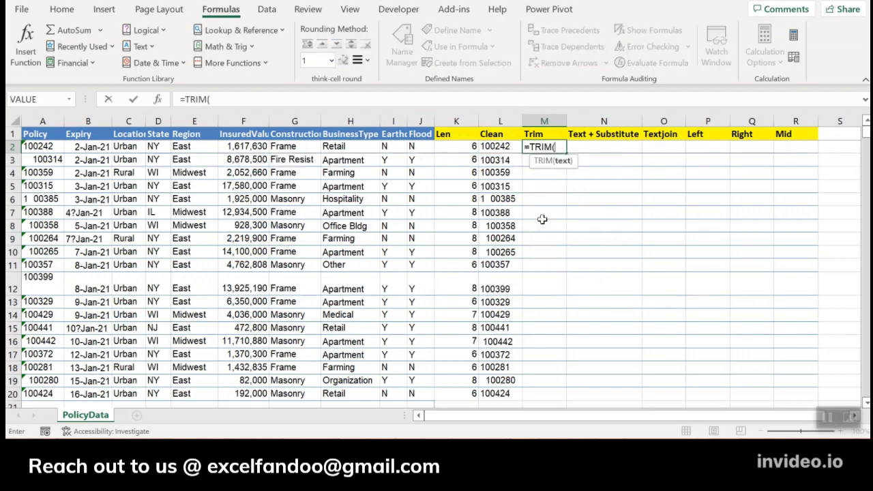
pyautogui.press('Left')
pyautogui.hotkey('ctrl', 'shift', 'Down')
pyautogui.press('Return')
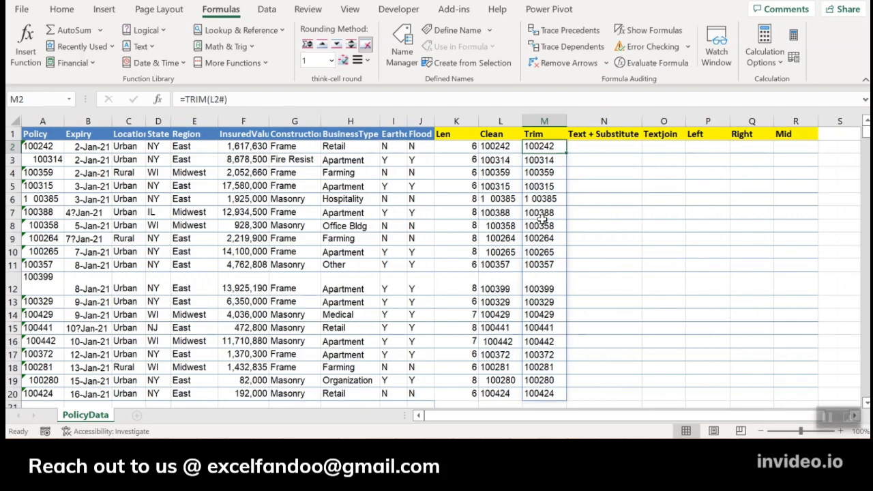
# Replace the formula in K2 with =LEN(M2#) to count the characters of all the trimmed policy numbers.
pyautogui.press('Left')
pyautogui.press('Left')
pyautogui.write('=')
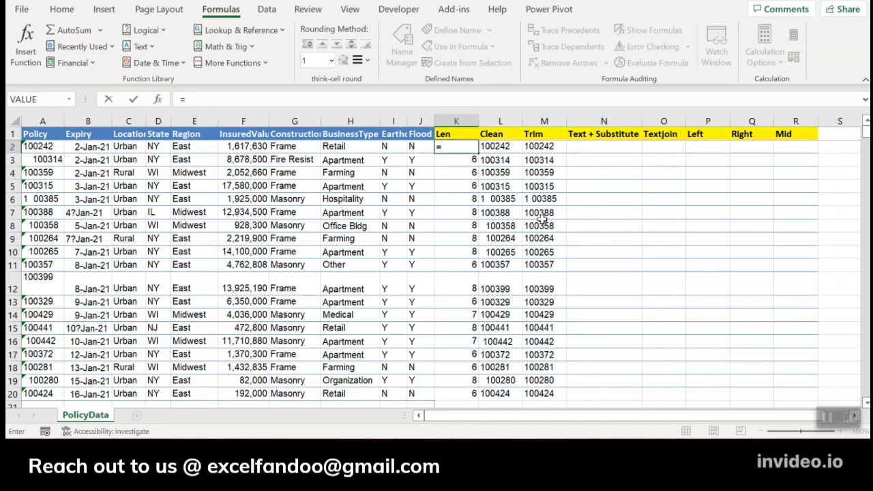
pyautogui.write('le')
pyautogui.press('Tab')
pyautogui.press('BackSpace')
pyautogui.press('BackSpace')
pyautogui.press('BackSpace')
pyautogui.press('BackSpace')
pyautogui.press('BackSpace')
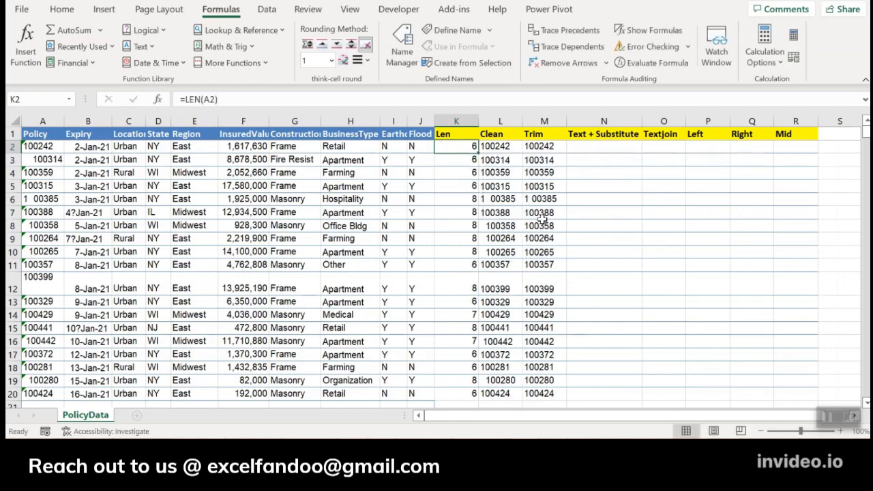
pyautogui.write('len')
pyautogui.press('Tab')
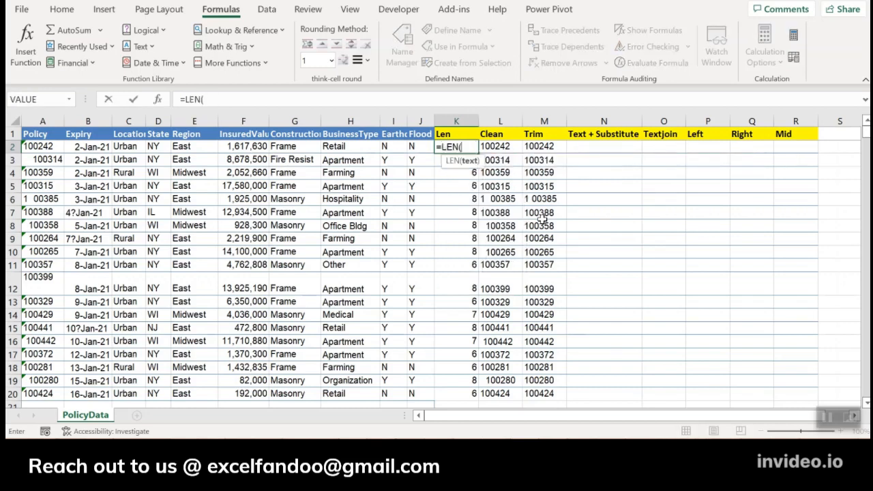
pyautogui.press('Right')
pyautogui.press('Right')
pyautogui.hotkey('ctrl', 'shift', 'Down')
pyautogui.press('Return')
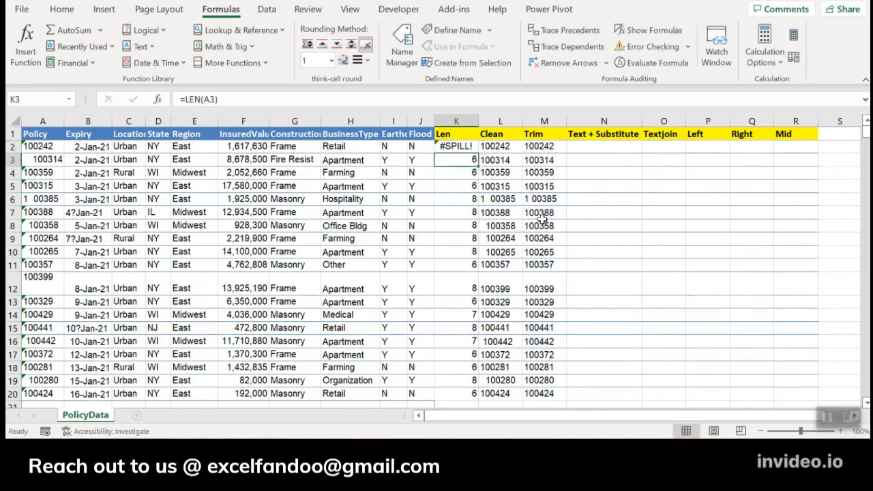
# Clear the old length formulas in K3:K20 so the array formula in K2 can spill.
pyautogui.press('Up')
pyautogui.press('Down')
pyautogui.hotkey('ctrl', 'shift', 'Down')
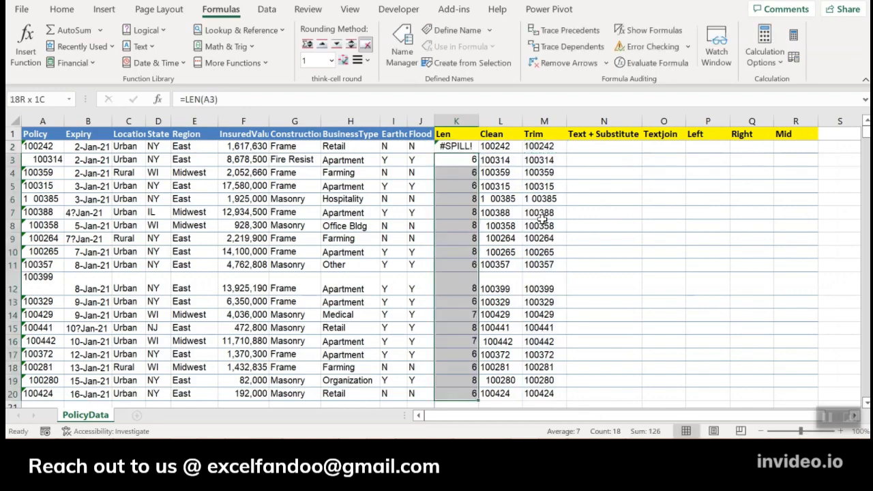
pyautogui.press('Delete')
pyautogui.press('Up')
pyautogui.press('Down')
pyautogui.press('Down')
pyautogui.press('Down')
pyautogui.press('Down')
pyautogui.press('Down')
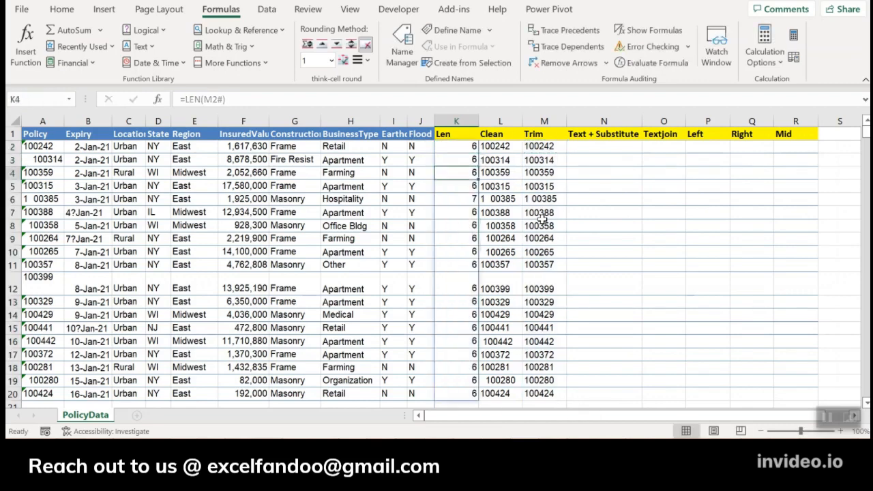
# Review the character counts in the Len column and inspect the inner spaces in A6 without changing the cell.
pyautogui.press('Up')
pyautogui.press('Up')
pyautogui.press('Up')
pyautogui.press('Up')
pyautogui.press('Up')
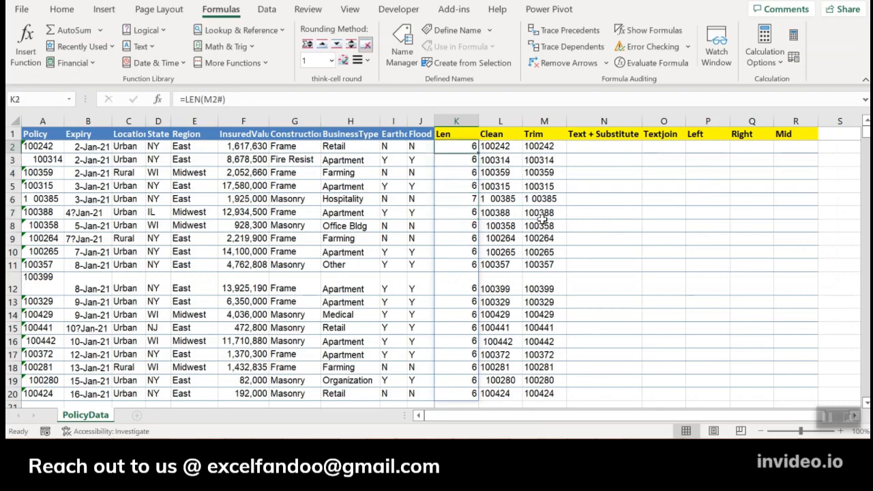
pyautogui.press('Down')
pyautogui.press('Down')
pyautogui.press('Down')
pyautogui.press('Down')
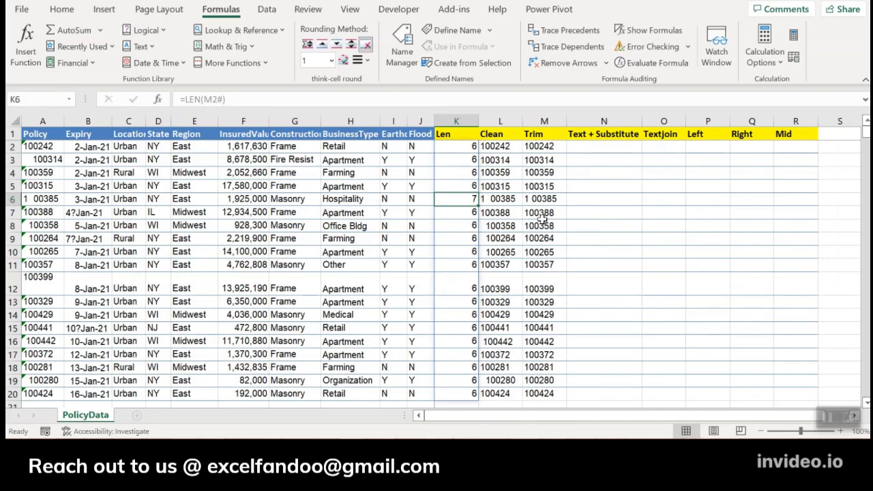
pyautogui.press('Home')
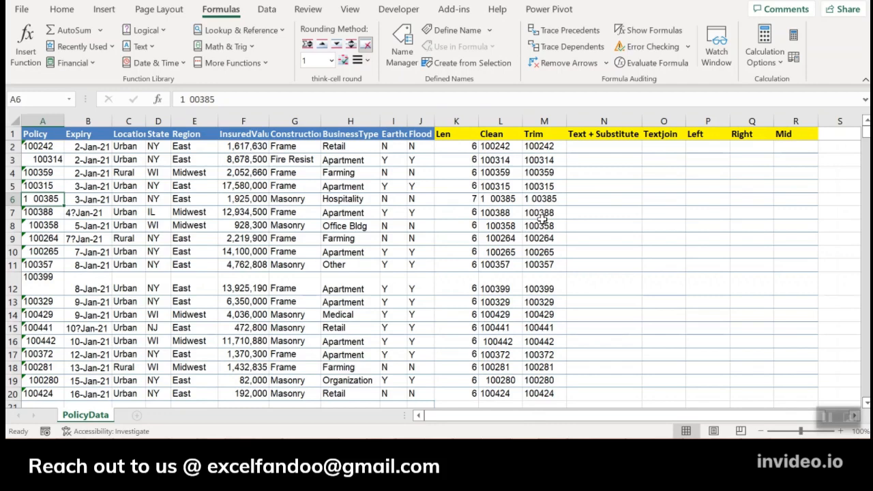
pyautogui.press('F2')
pyautogui.press('Home')
pyautogui.press('Right')
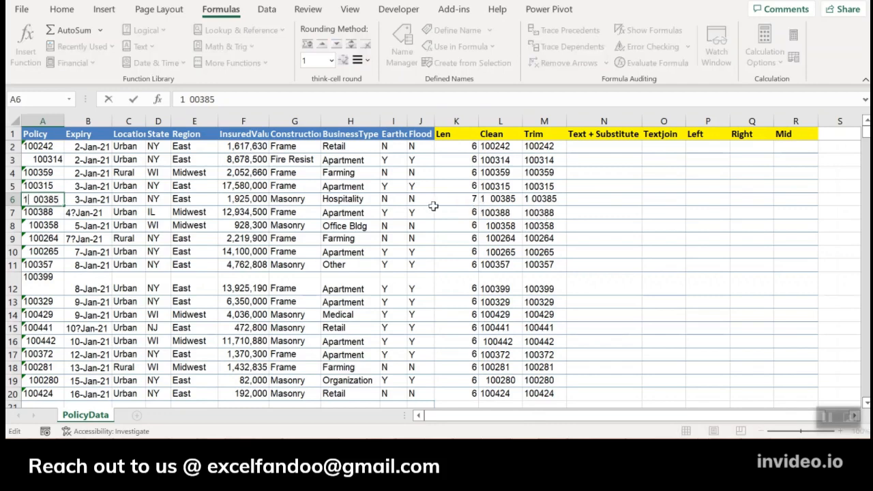
pyautogui.hotkey('shift', 'Right')
pyautogui.press('Escape')
# Enter =SUBSTITUTE(M2," ","") in N2 to remove all remaining spaces from the first trimmed policy number.
pyautogui.press('Right')
pyautogui.press('Right')
pyautogui.press('Right')
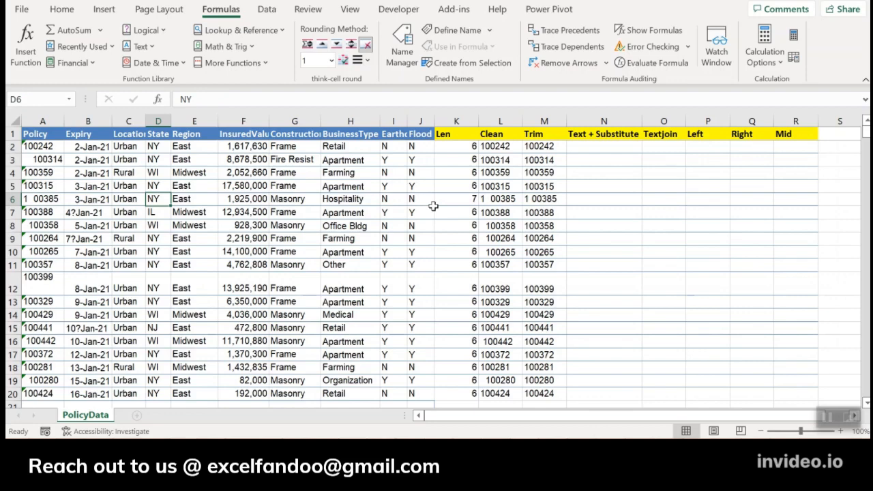
pyautogui.hotkey('ctrl', 'Right')
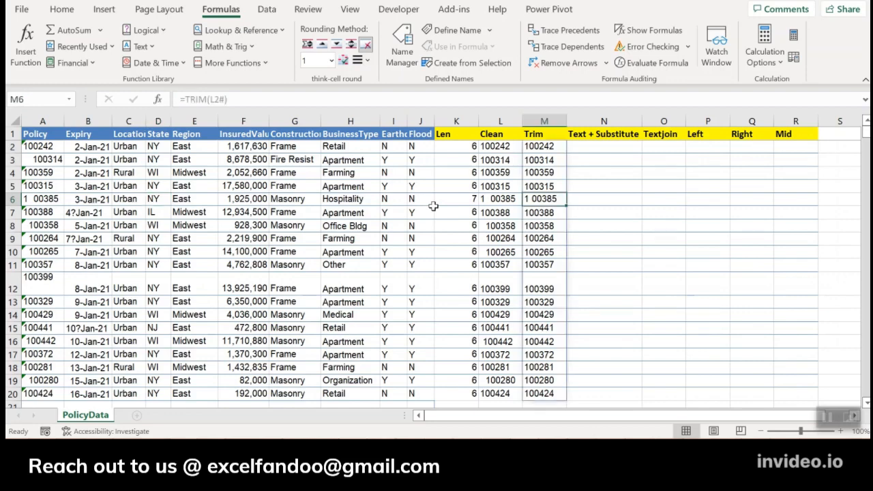
pyautogui.press('Right')
pyautogui.hotkey('ctrl', 'Up')
pyautogui.press('Down')
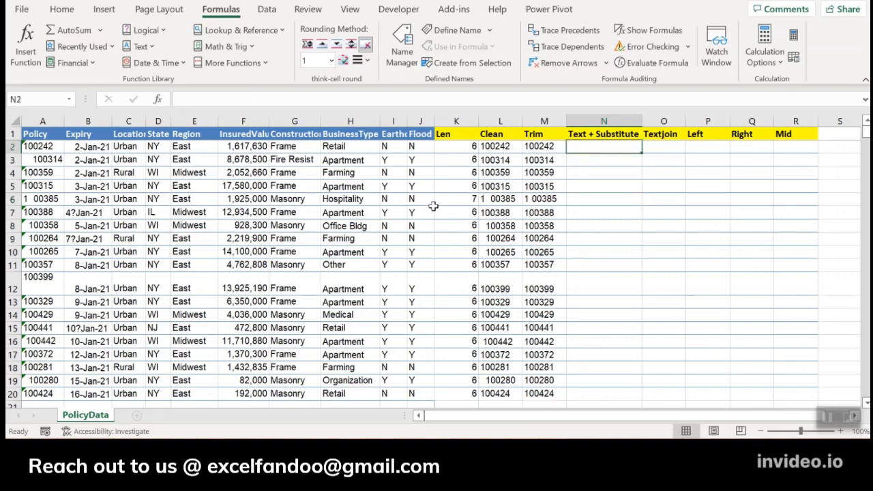
pyautogui.write('=sub')
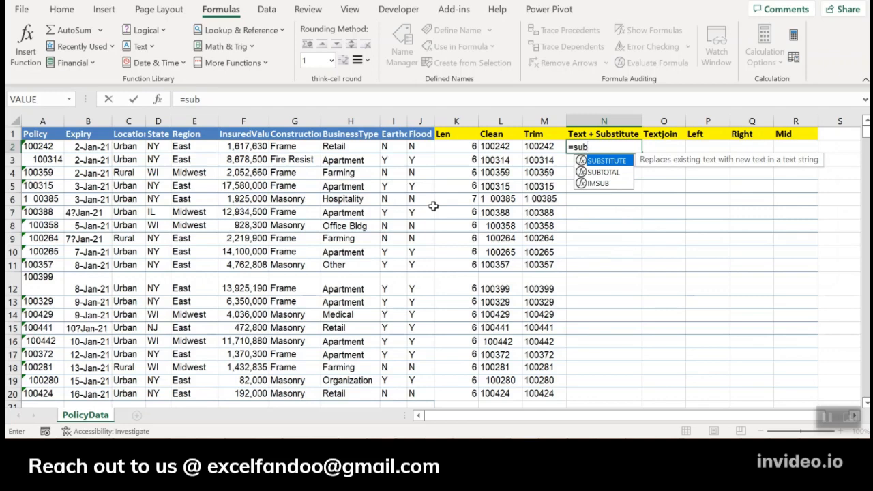
pyautogui.press('Tab')
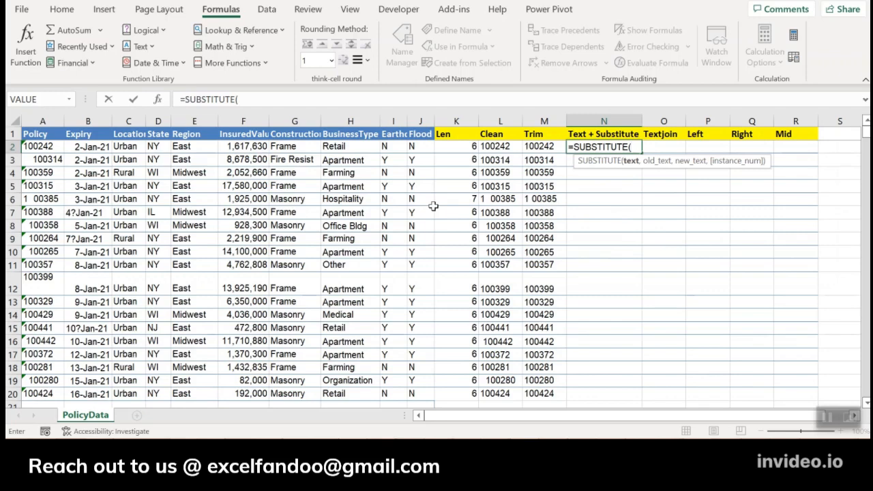
pyautogui.click(548, 147)
pyautogui.write(',"')
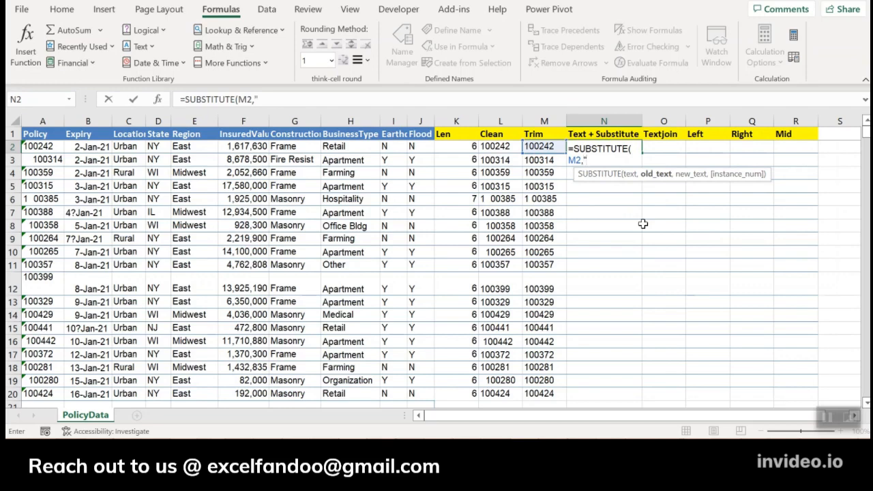
pyautogui.write(' ",')
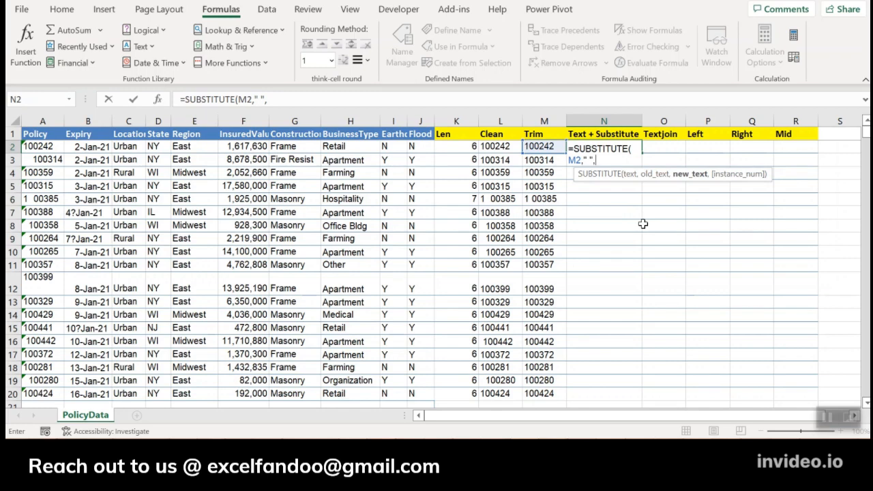
pyautogui.write('"")')
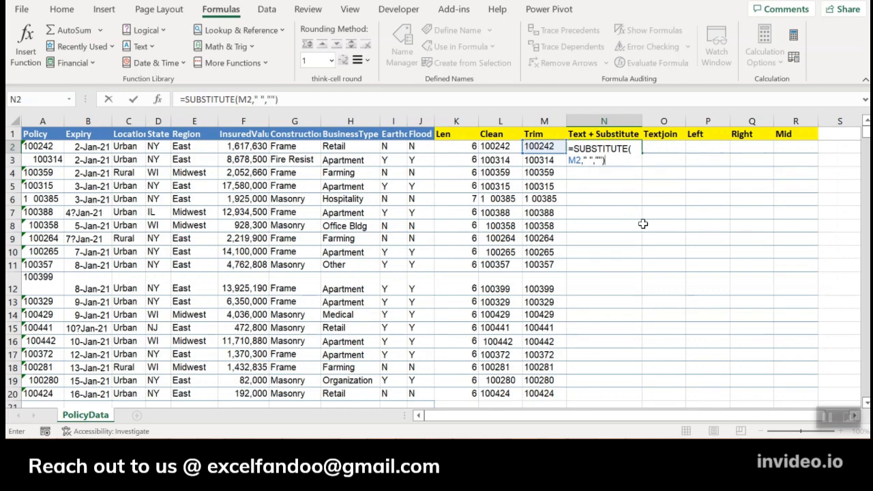
pyautogui.hotkey('ctrl', 'Return')
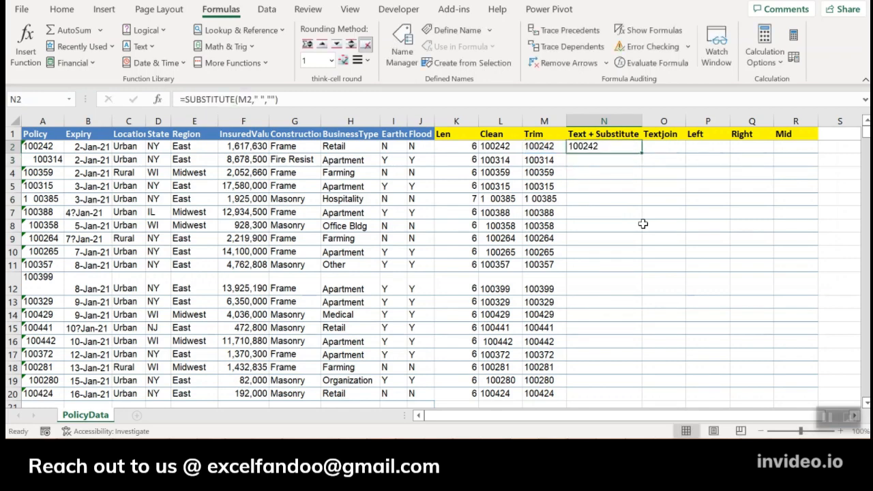
# Change the SUBSTITUTE reference in N2 to M2# to cover the whole Trim column, and compare N6 with A6.
pyautogui.click(245, 99)
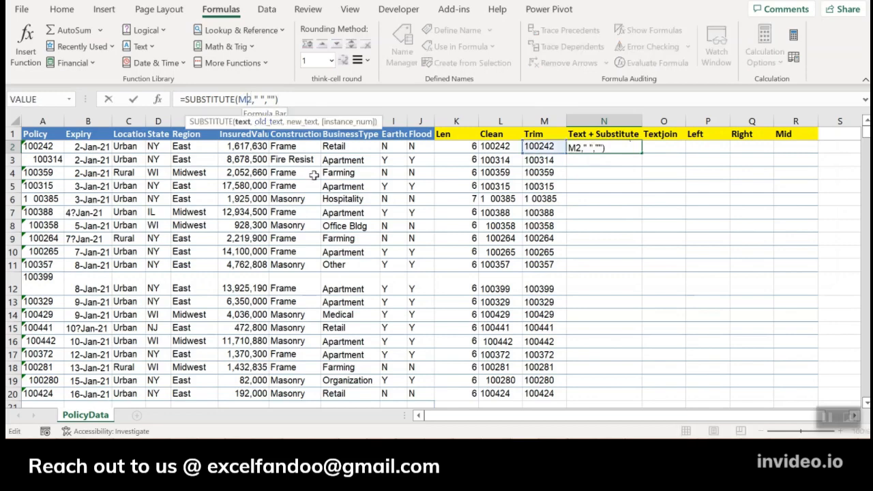
pyautogui.click(540, 146)
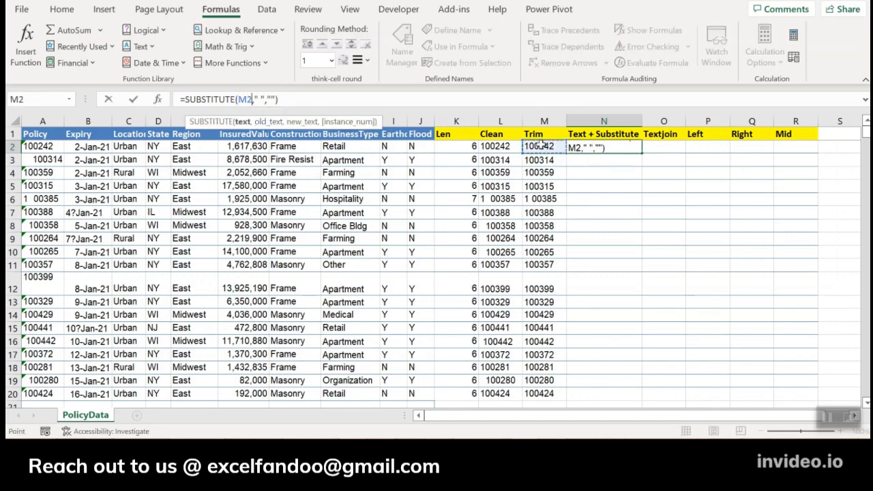
pyautogui.hotkey('ctrl', 'shift', 'Down')
pyautogui.press('Return')
pyautogui.press('Down')
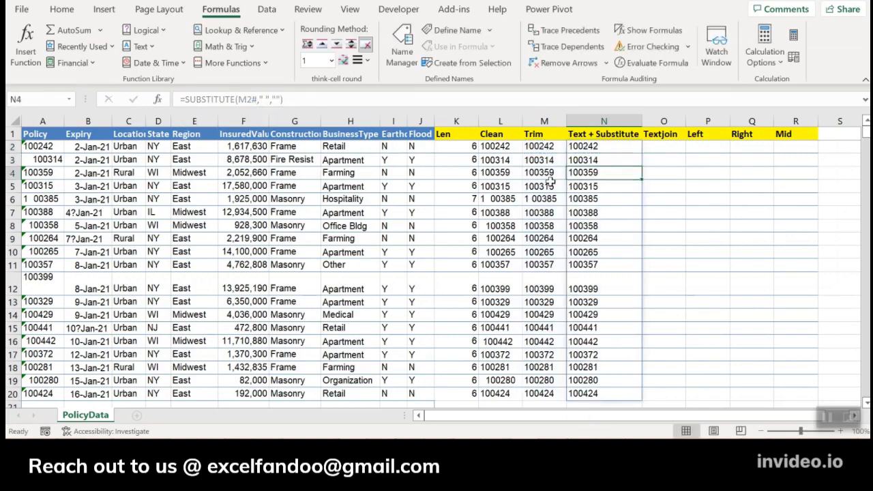
pyautogui.press('Down')
pyautogui.press('Down')
pyautogui.press('Down')
pyautogui.press('Down')
pyautogui.press('Down')
pyautogui.press('Down')
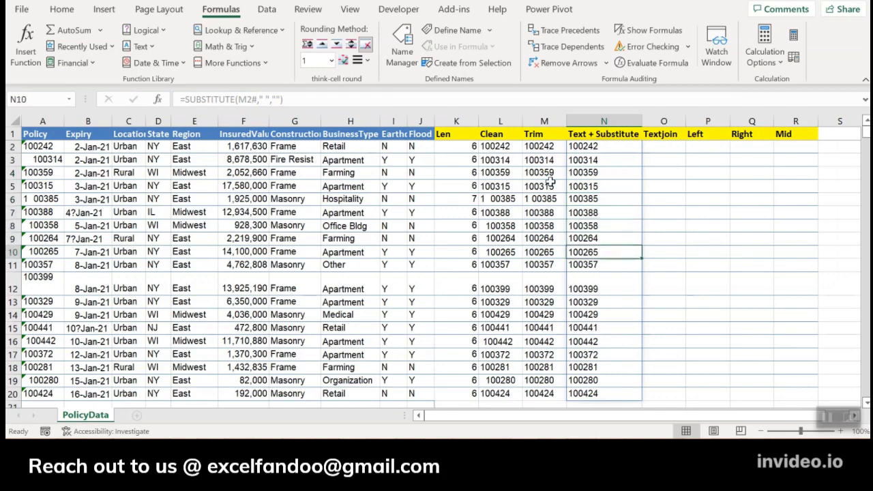
pyautogui.press('Up')
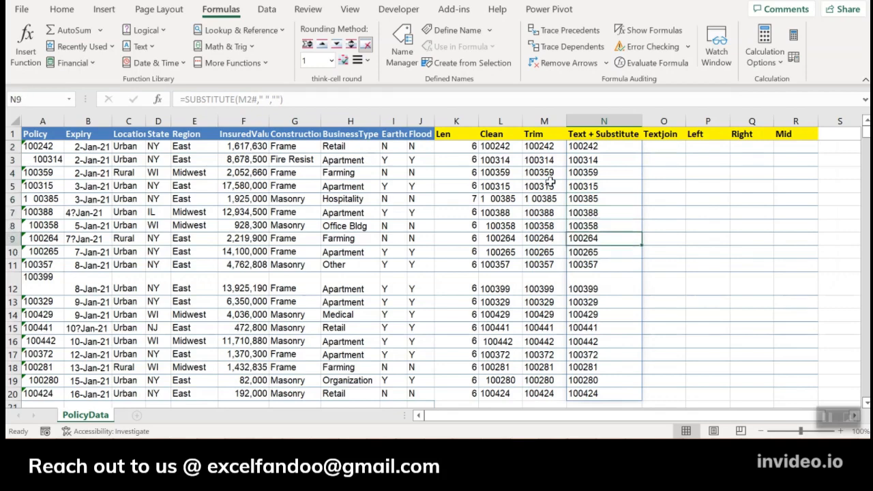
pyautogui.click(43, 198)
pyautogui.click(594, 202)
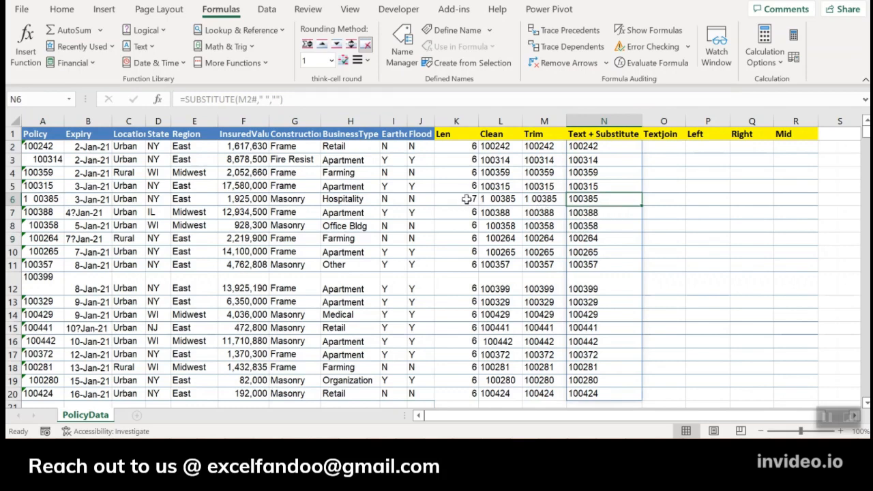
# Replace the formula in K2 with =LEN(N2#) to count the characters of all the substituted policy numbers.
pyautogui.click(471, 147)
pyautogui.write('=')
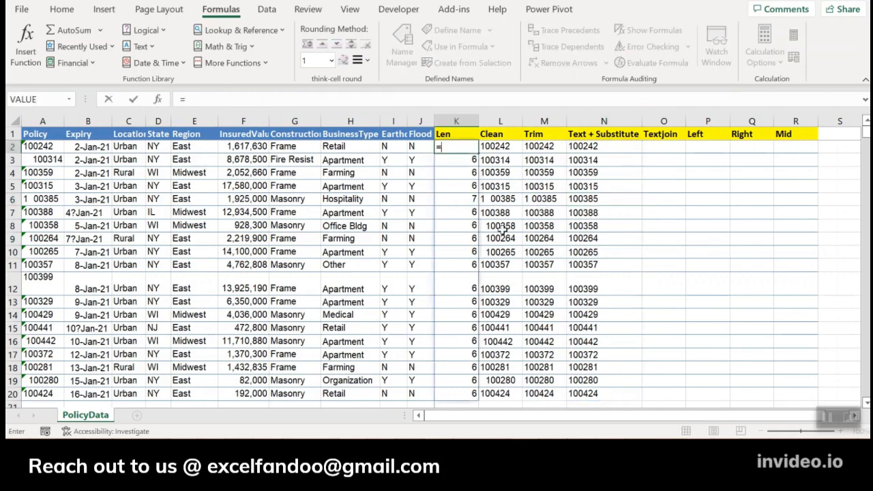
pyautogui.write('le')
pyautogui.press('Tab')
pyautogui.press('BackSpace')
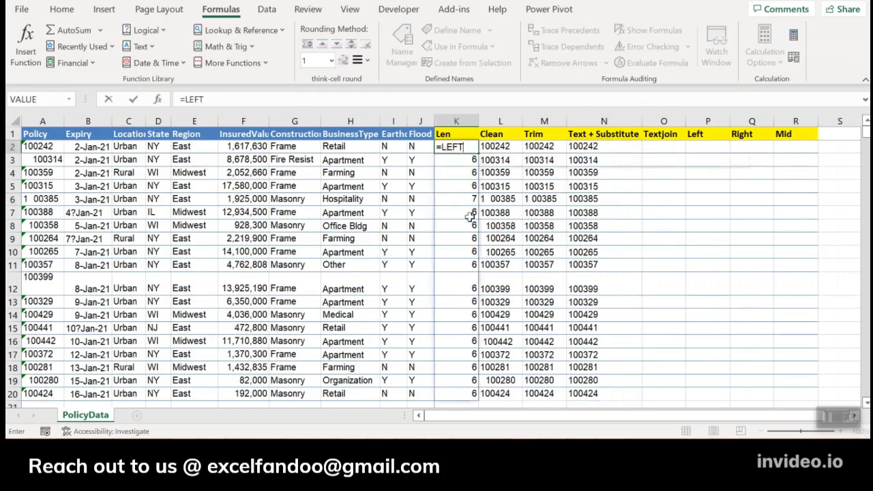
pyautogui.press('BackSpace')
pyautogui.press('BackSpace')
pyautogui.press('BackSpace')
pyautogui.write('en')
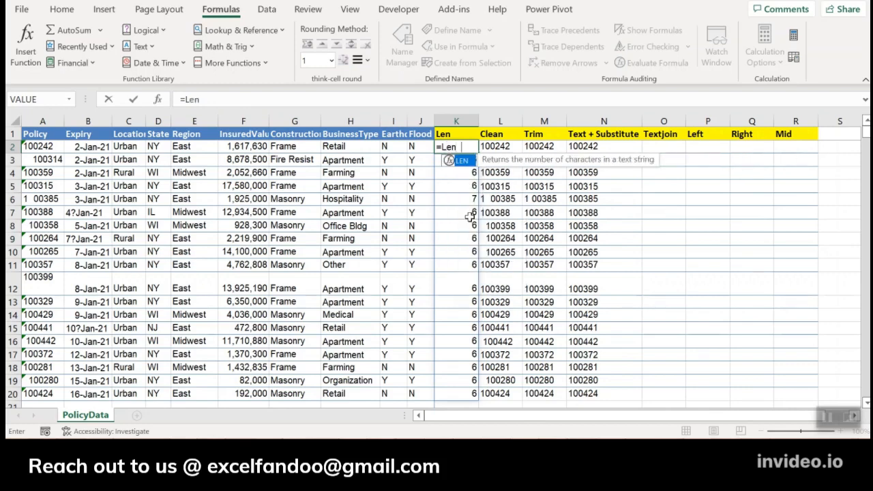
pyautogui.press('Tab')
pyautogui.click(587, 149)
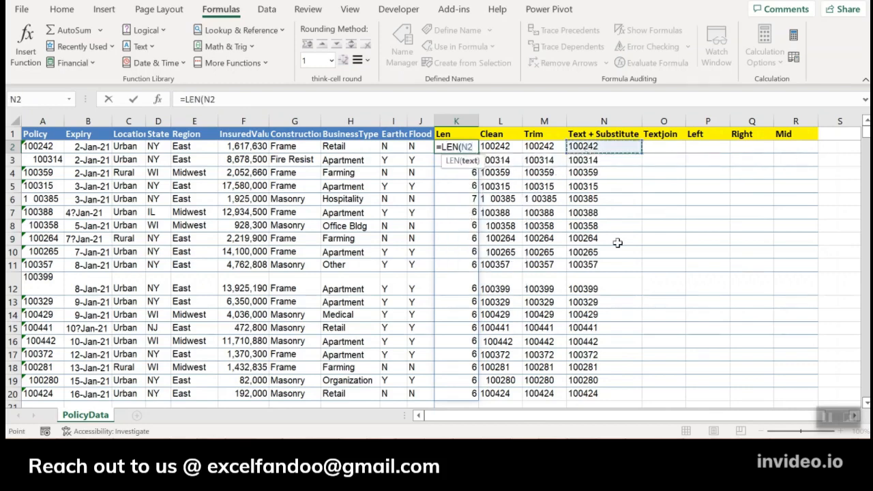
pyautogui.write('#')
pyautogui.press('Return')
pyautogui.press('Down')
pyautogui.press('Down')
pyautogui.press('Down')
pyautogui.press('Down')
pyautogui.press('Down')
pyautogui.press('Down')
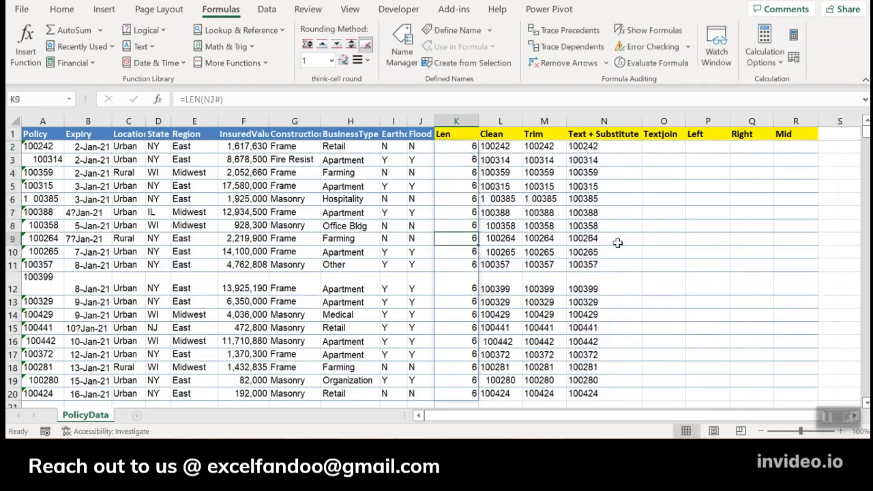
# Review the character counts in the Len column and the substituted policy numbers in column N.
pyautogui.press('Down')
pyautogui.press('Down')
pyautogui.hotkey('ctrl', 'Up')
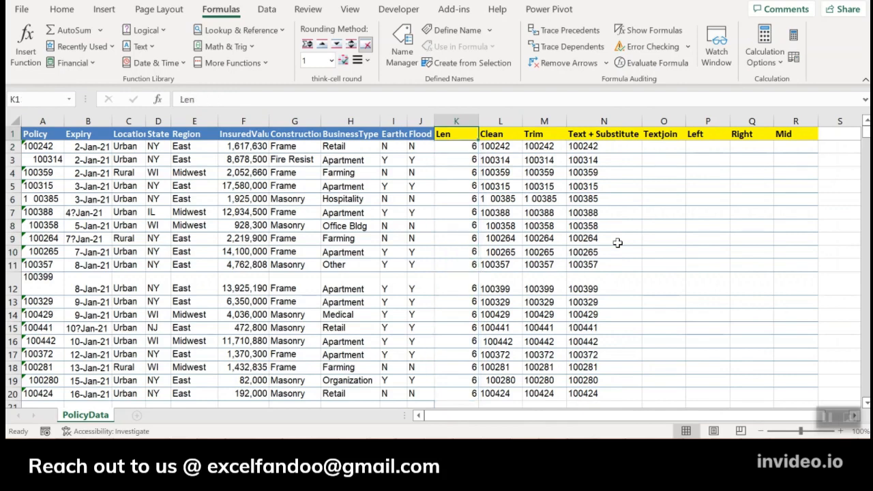
pyautogui.press('Down')
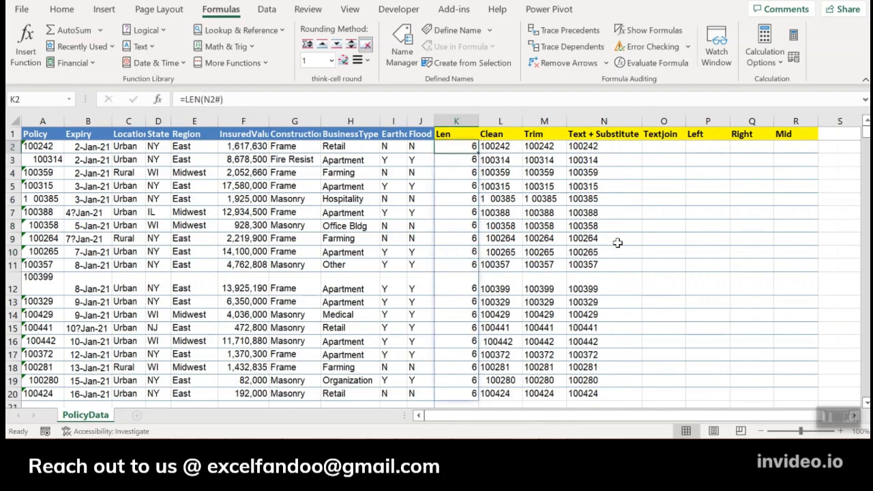
pyautogui.press('Right')
pyautogui.press('Right')
pyautogui.press('Right')
pyautogui.press('Up')
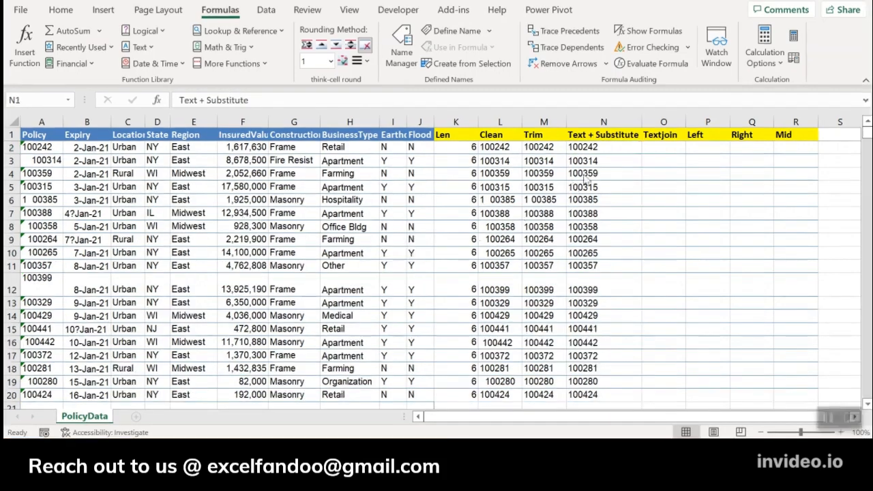
pyautogui.click(593, 147)
pyautogui.hotkey('ctrl', 'shift', 'Down')
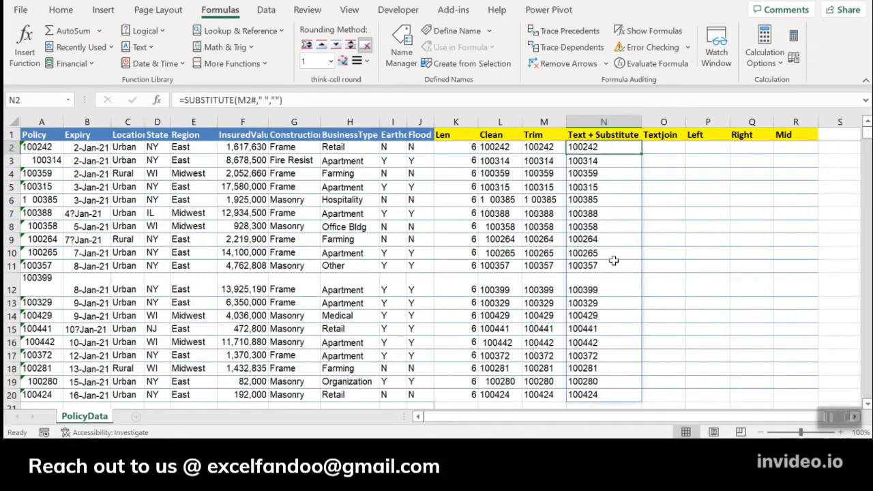
pyautogui.moveTo(589, 147); pyautogui.dragTo(586, 394)
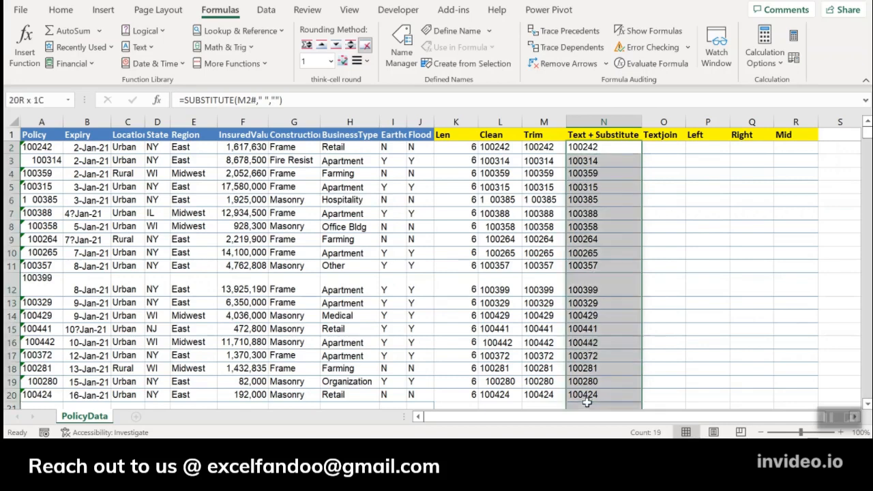
pyautogui.click(663, 150)
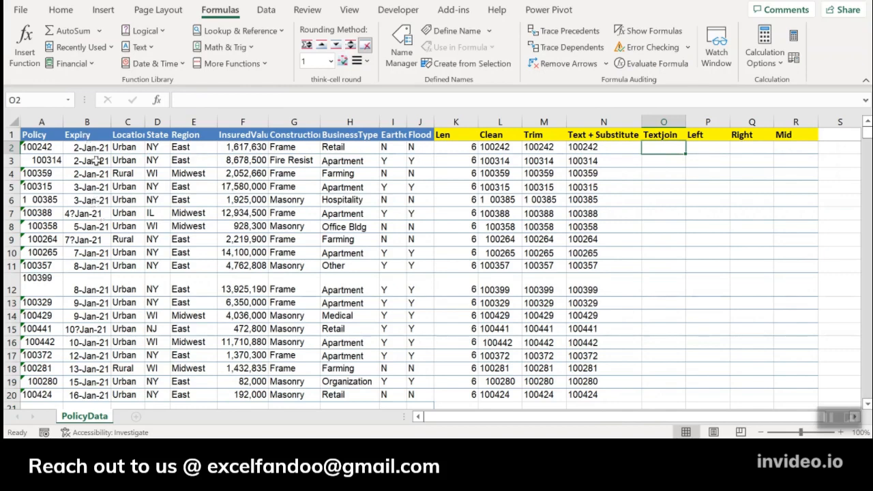
# Inspect the Expiry column, comparing the valid dates in B2:B5 with the malformed entry in B7.
pyautogui.click(95, 203)
pyautogui.press('Up')
pyautogui.press('Up')
pyautogui.press('Up')
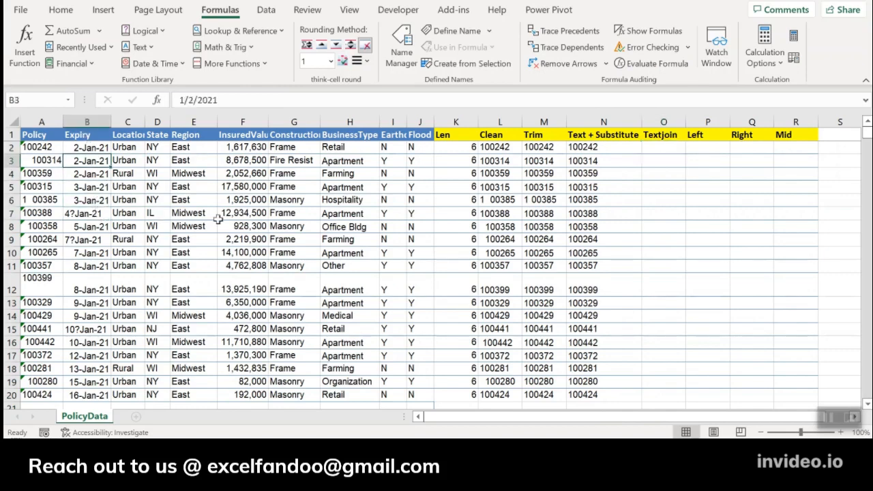
pyautogui.press('Up')
pyautogui.hotkey('shift', 'Down')
pyautogui.hotkey('shift', 'Down')
pyautogui.hotkey('shift', 'Down')
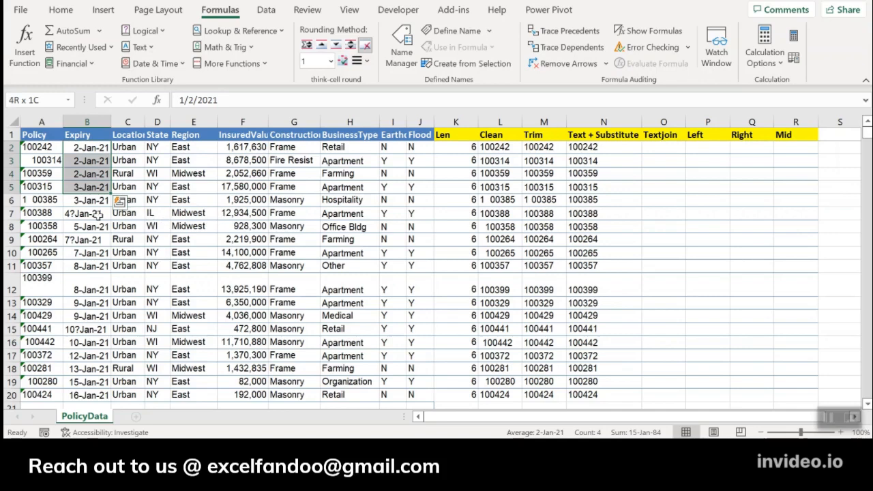
pyautogui.click(98, 215)
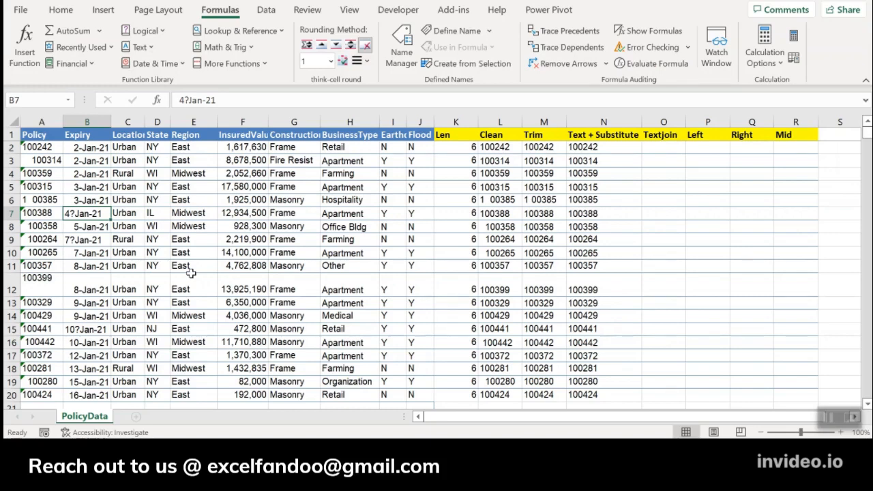
pyautogui.click(648, 150)
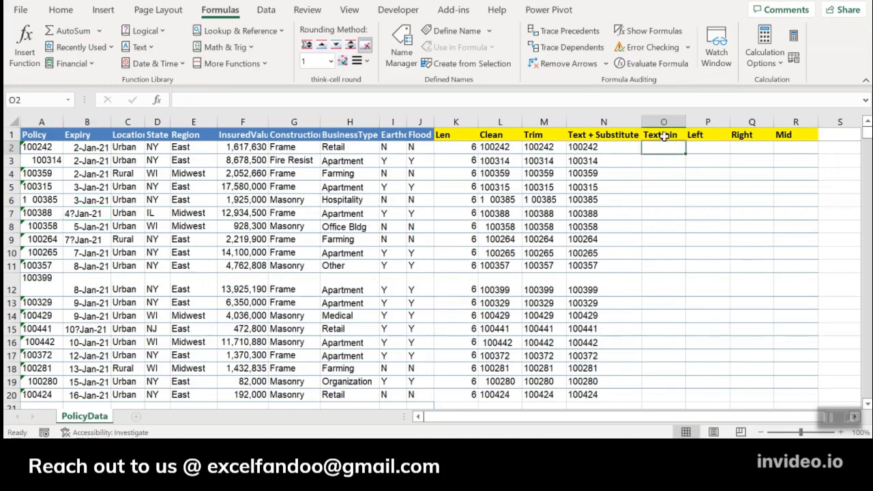
# Insert a new column before Textjoin and copy the Text + Substitute header from N1 into O1.
pyautogui.click(665, 122)
pyautogui.hotkey('ctrl', 'shift', '+')
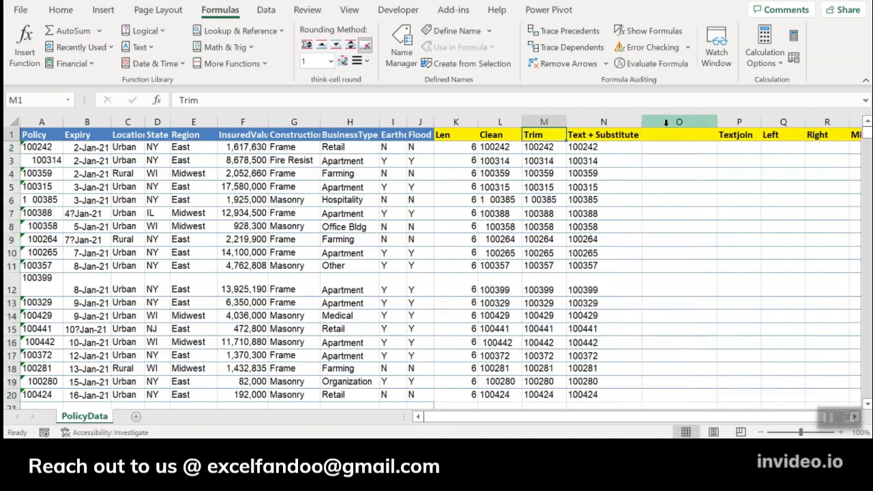
pyautogui.press('Right')
pyautogui.hotkey('ctrl', 'c')
pyautogui.press('Right')
pyautogui.hotkey('ctrl', 'v')
# Enter =SUBSTITUTE(B2:B20,"?","-") in O2 to replace the question marks in the expiry dates with hyphens.
pyautogui.press('Down')
pyautogui.write('=')
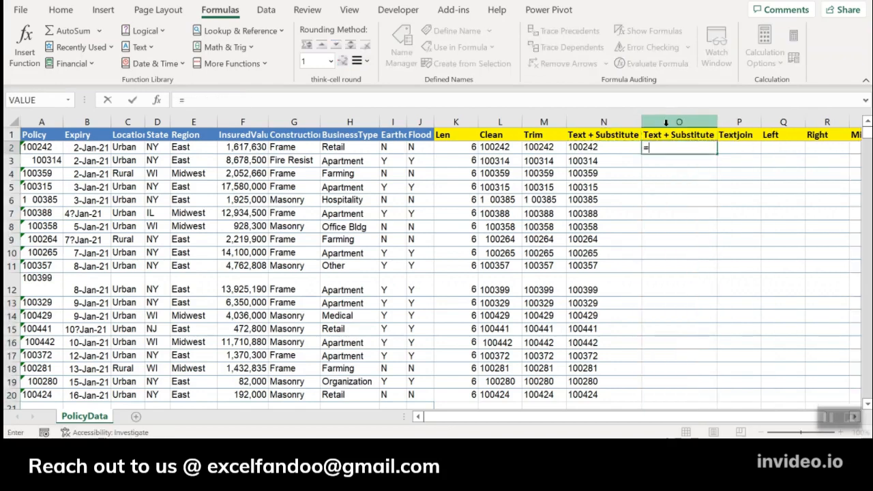
pyautogui.write('su')
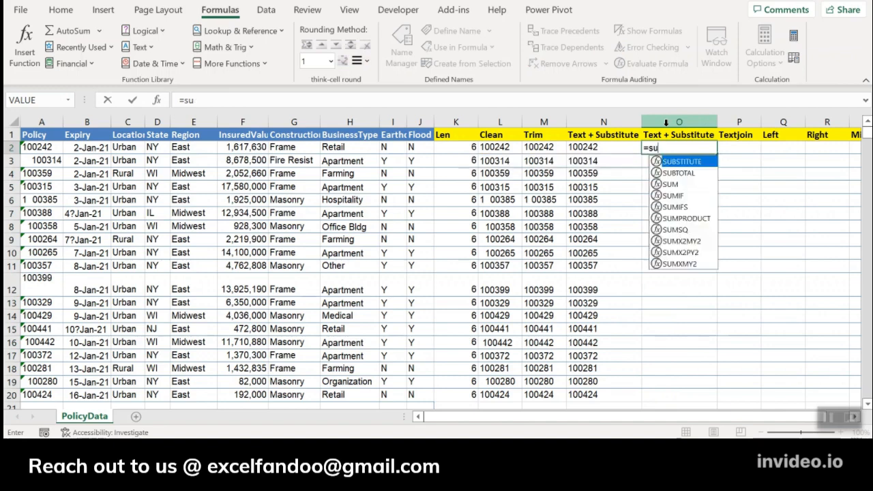
pyautogui.press('Tab')
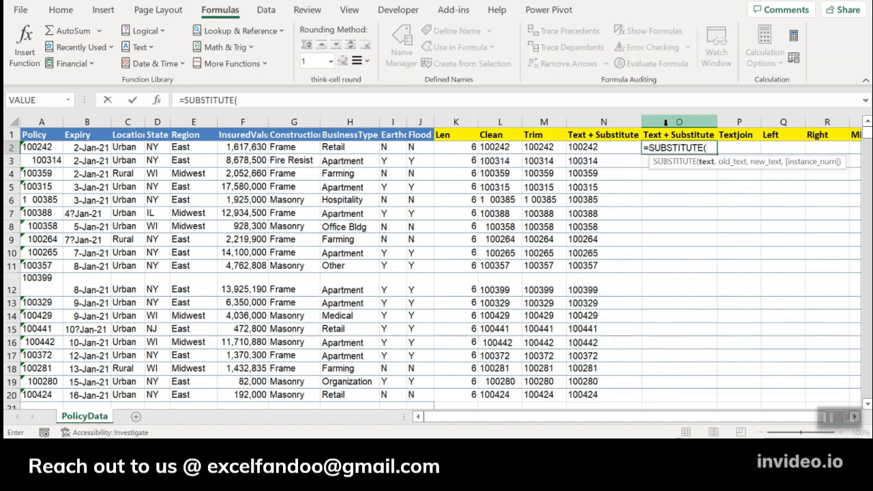
pyautogui.hotkey('ctrl', 'Left')
pyautogui.hotkey('ctrl', 'Left')
pyautogui.press('Right')
pyautogui.hotkey('ctrl', 'shift', 'Down')
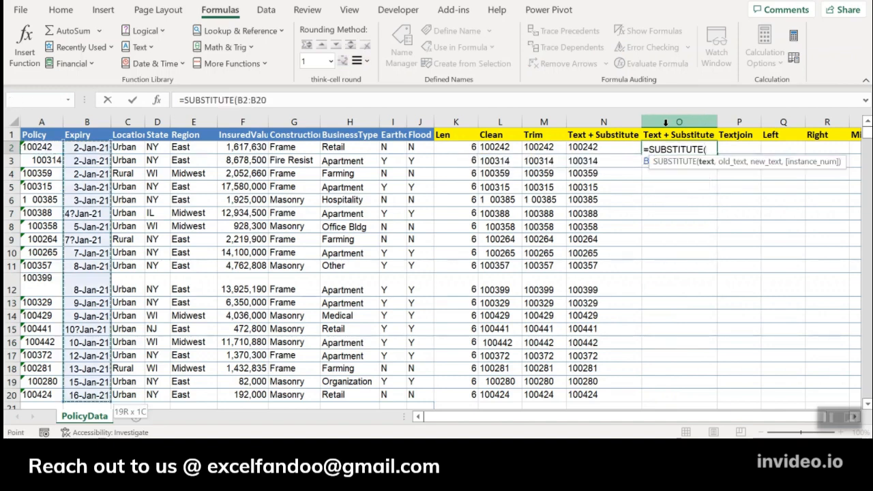
pyautogui.write(',')
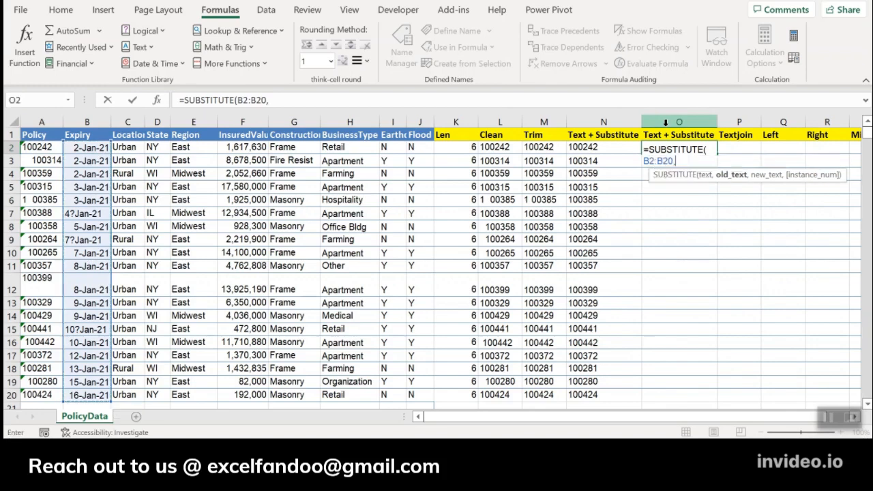
pyautogui.write('"?","')
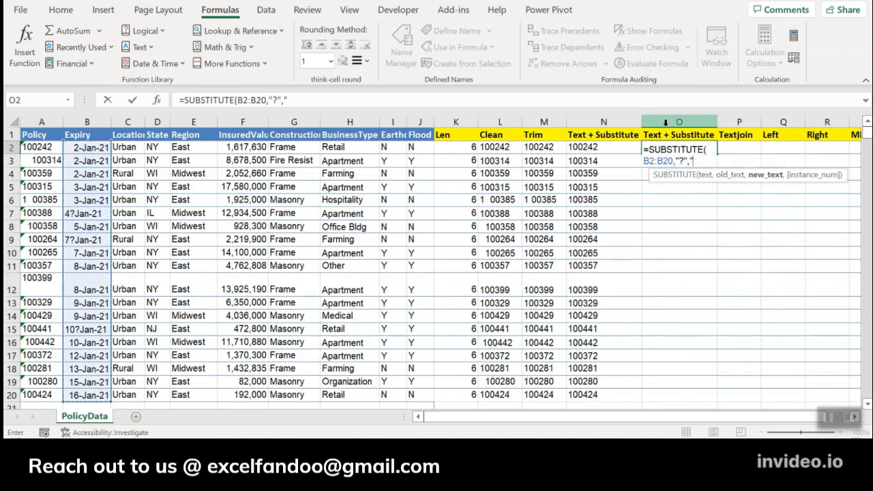
pyautogui.write('-")')
pyautogui.press('Return')
# Examine the substituted expiry values in column O, comparing the entries in O7 and O8.
pyautogui.press('Down')
pyautogui.press('Down')
pyautogui.press('Down')
pyautogui.press('Down')
pyautogui.press('Down')
pyautogui.press('Down')
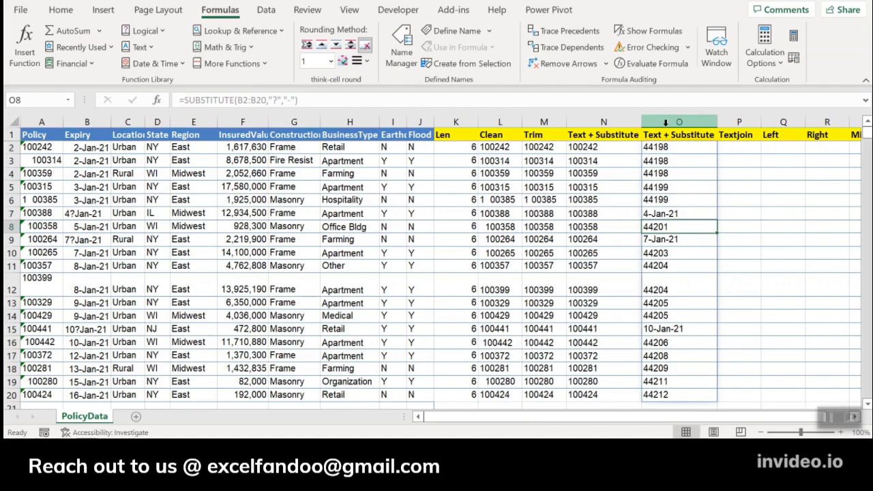
pyautogui.press('Up')
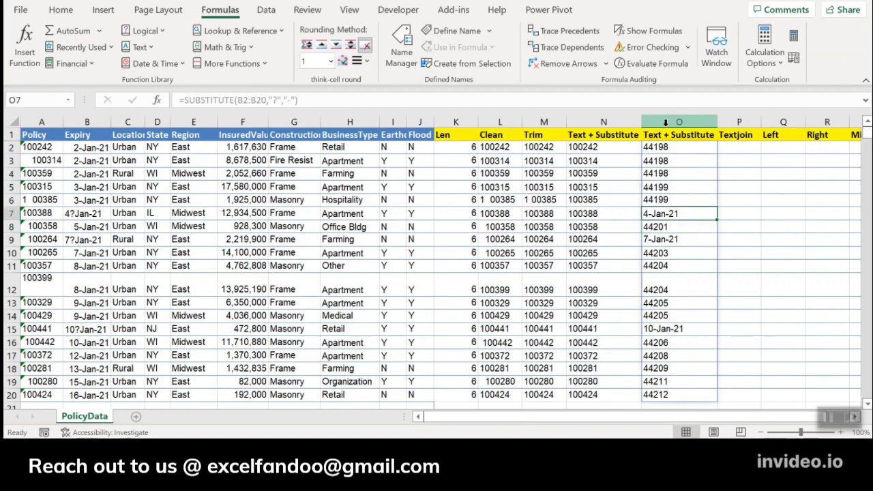
pyautogui.press('Down')
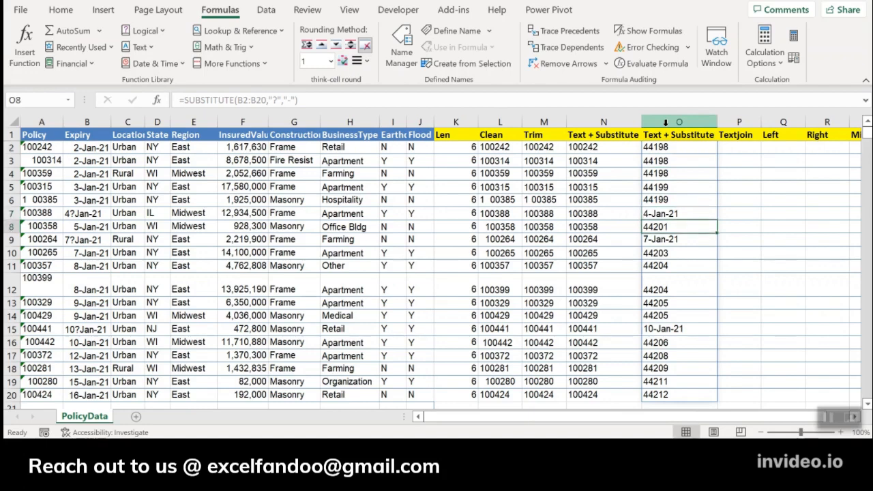
pyautogui.press('Up')
pyautogui.press('Up')
pyautogui.press('Up')
pyautogui.press('Up')
pyautogui.press('Up')
pyautogui.press('Up')
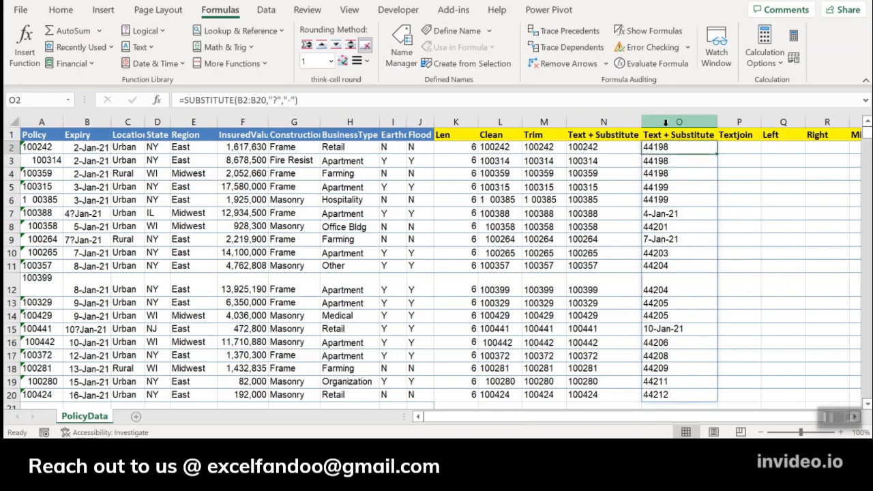
# Wrap the O2 formula in TEXT with the format "dd-mmm-yy" to give all expiry dates a uniform format.
pyautogui.click(183, 100)
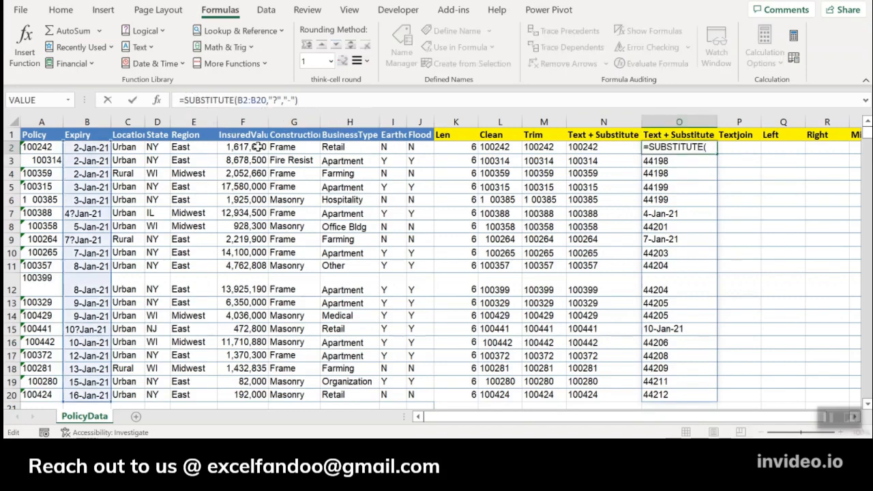
pyautogui.write('text')
pyautogui.press('Tab')
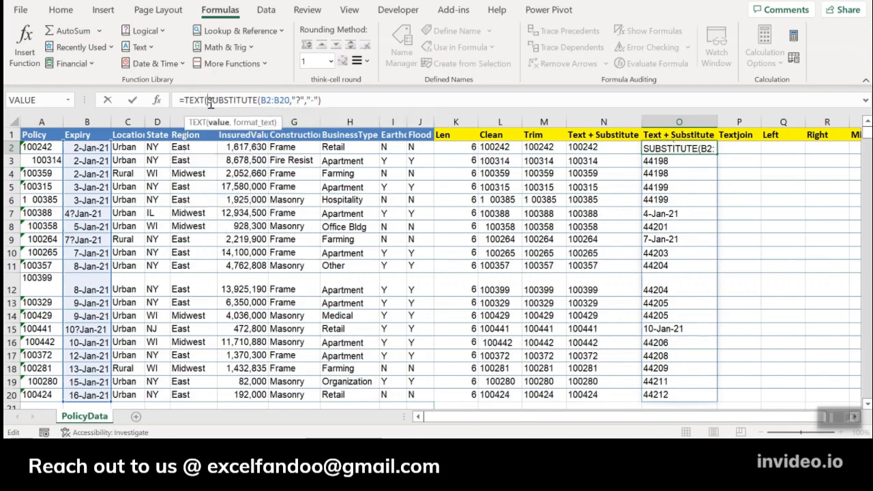
pyautogui.click(354, 101)
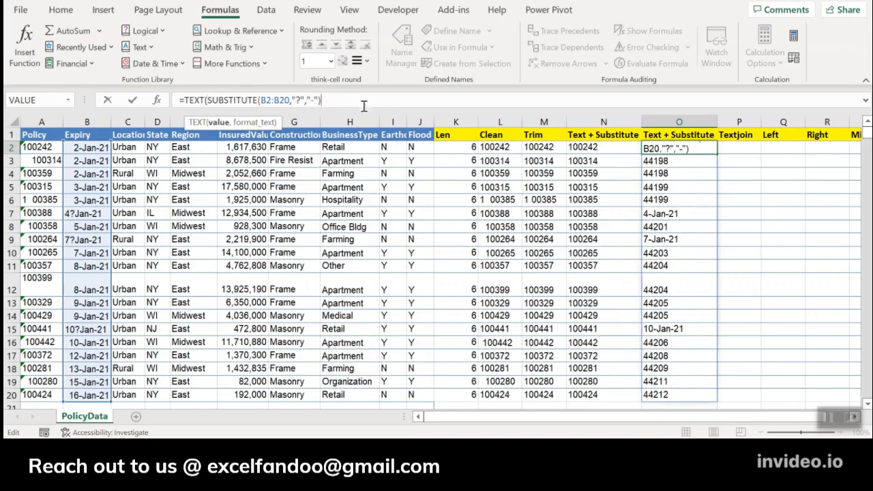
pyautogui.write(',')
pyautogui.write('"dd')
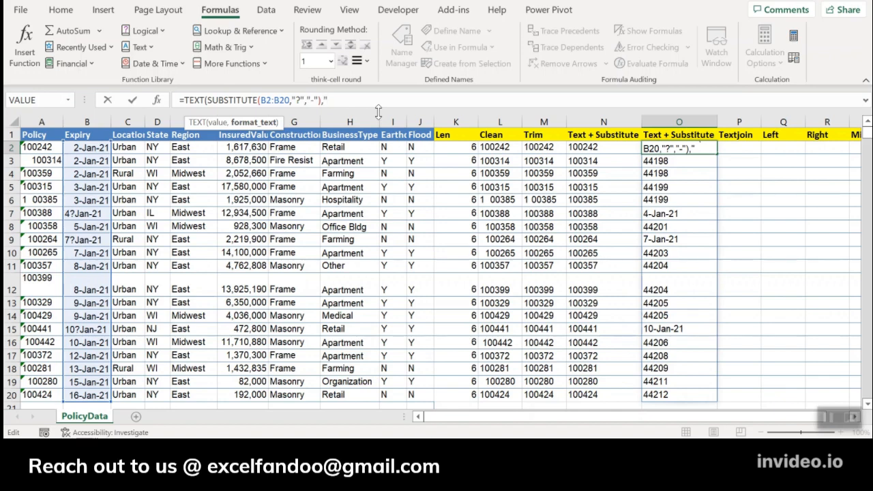
pyautogui.write('-')
pyautogui.write('mmm')
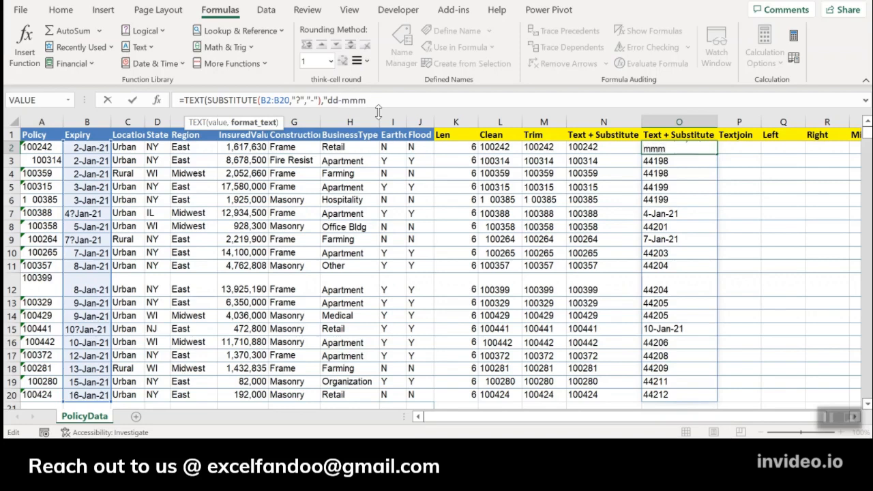
pyautogui.write('-yy")')
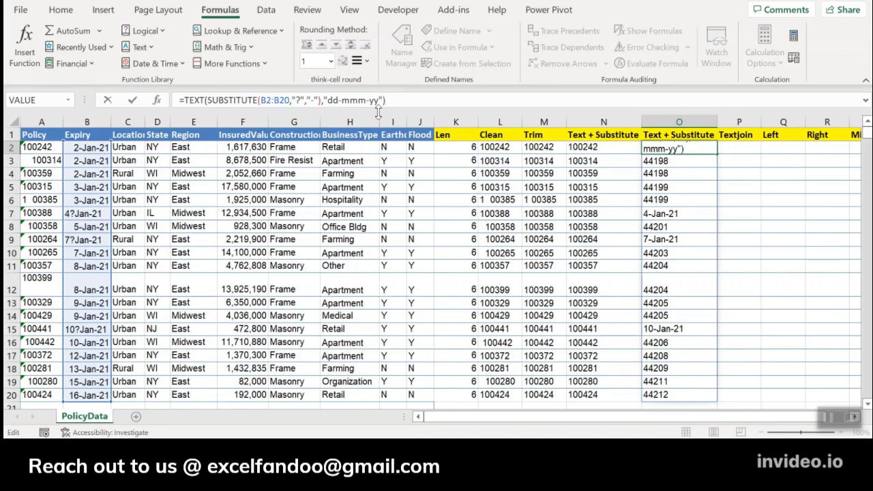
pyautogui.press('Return')
# Check the reformatted expiry dates down the whole of column O.
pyautogui.press('Down')
pyautogui.press('Down')
pyautogui.press('Down')
pyautogui.press('Down')
pyautogui.press('Down')
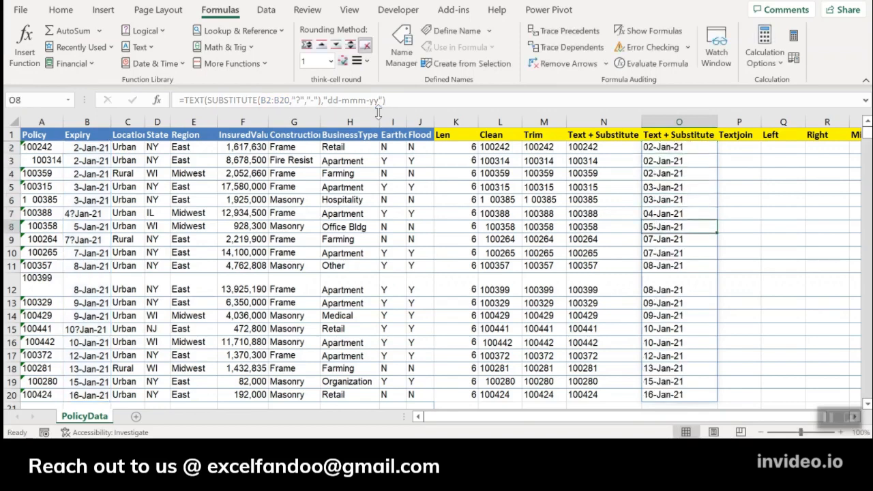
pyautogui.press('Down')
pyautogui.press('Down')
pyautogui.hotkey('ctrl', 'Down')
pyautogui.hotkey('ctrl', 'Up')
pyautogui.press('Down')
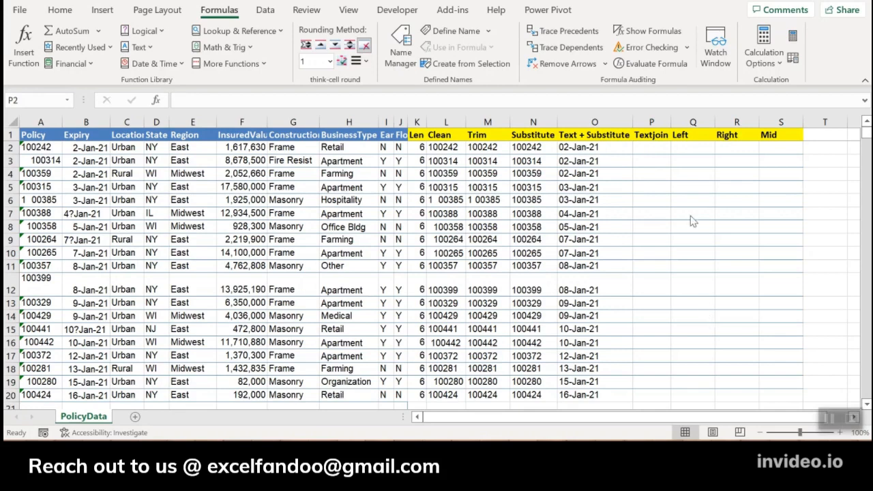
# Enter =TEXTJOIN(",",TRUE,D2,E2) in P2 to combine the state and region with a comma, ignoring empty cells.
pyautogui.click(651, 152)
pyautogui.write('=textj')
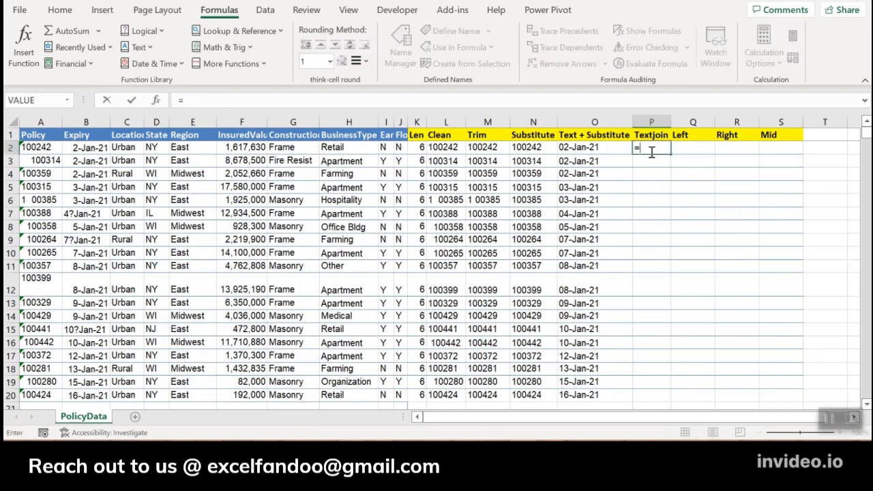
pyautogui.press('Tab')
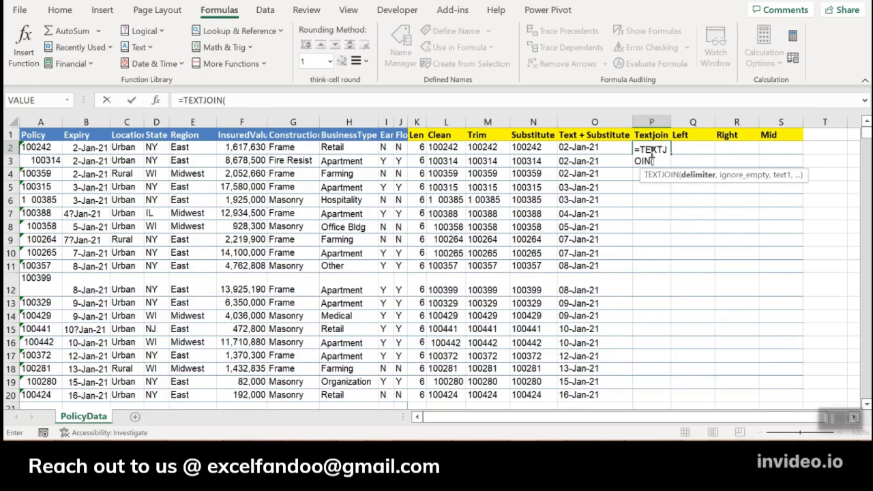
pyautogui.write('",",')
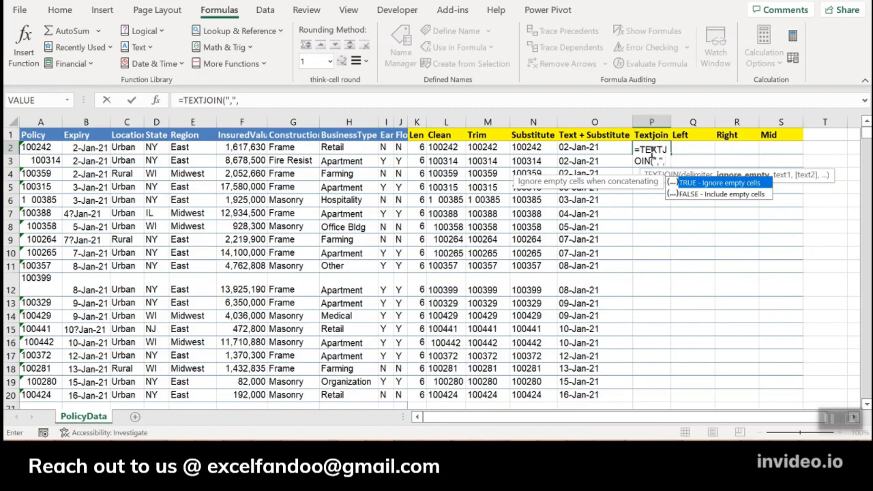
pyautogui.press('Tab')
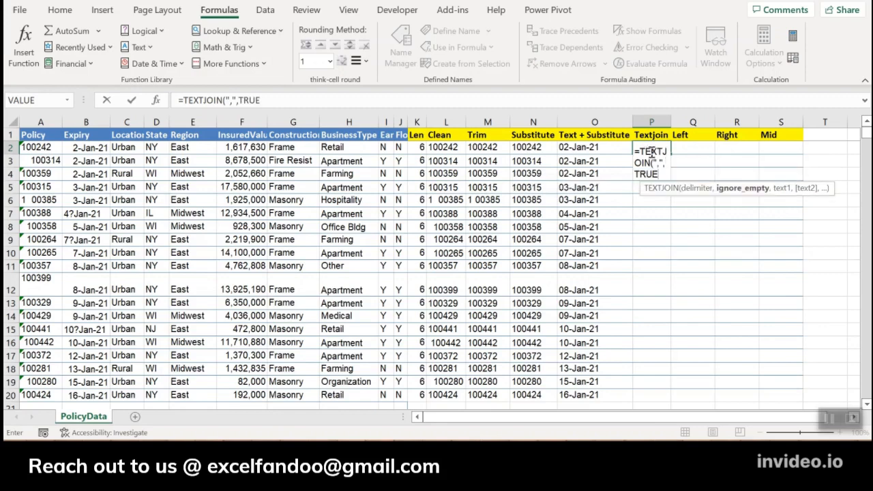
pyautogui.write(',')
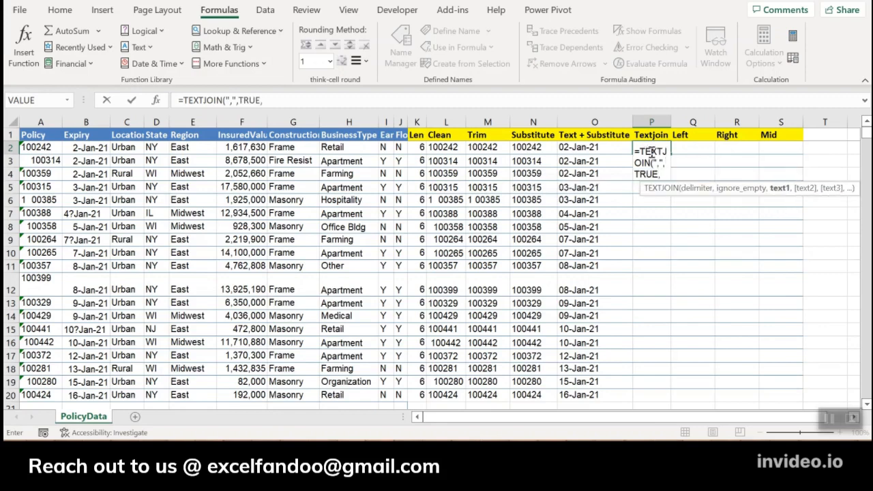
pyautogui.click(157, 148)
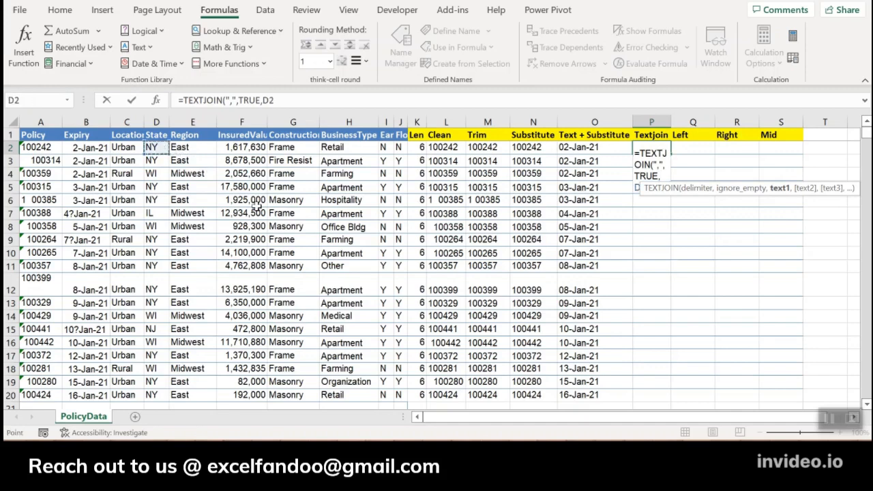
pyautogui.write(',')
pyautogui.click(192, 148)
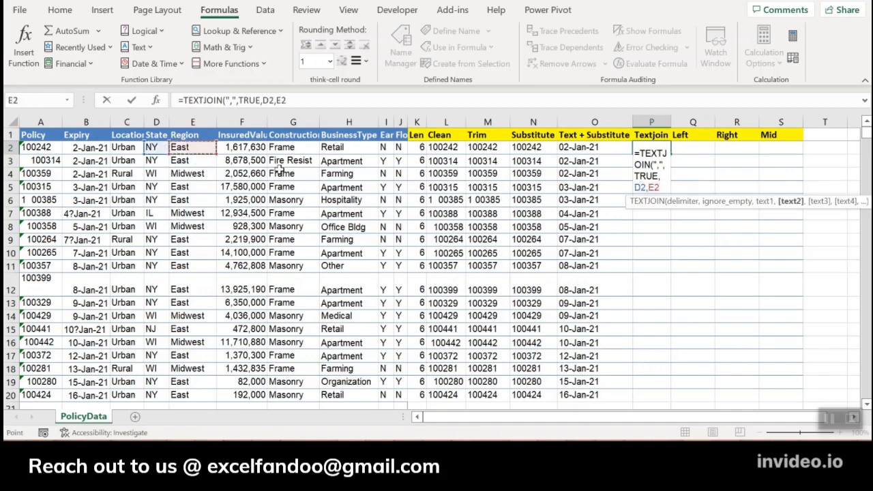
pyautogui.press('Return')
pyautogui.press('Up')
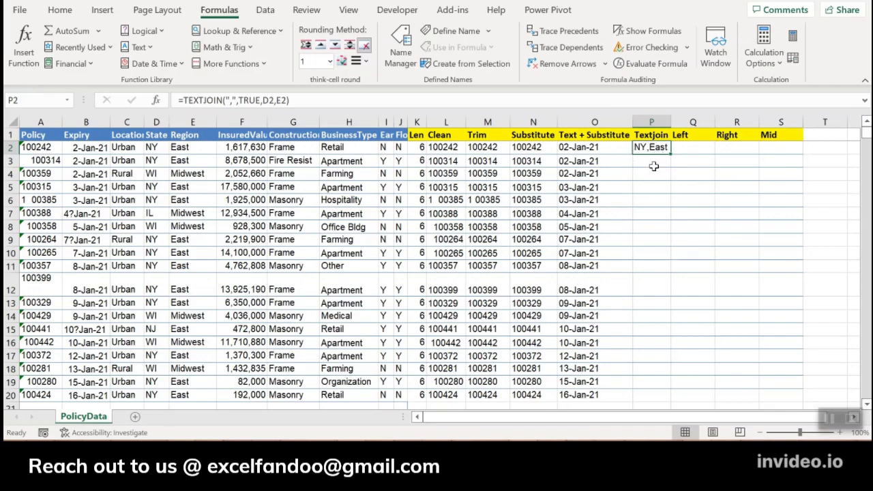
# Copy the P2 TEXTJOIN formula down to P20 and widen column P to fit its contents.
pyautogui.hotkey('ctrl', 'c')
pyautogui.press('Left')
pyautogui.hotkey('ctrl', 'Down')
pyautogui.press('Right')
pyautogui.hotkey('ctrl', 'shift', 'Up')
pyautogui.press('Return')
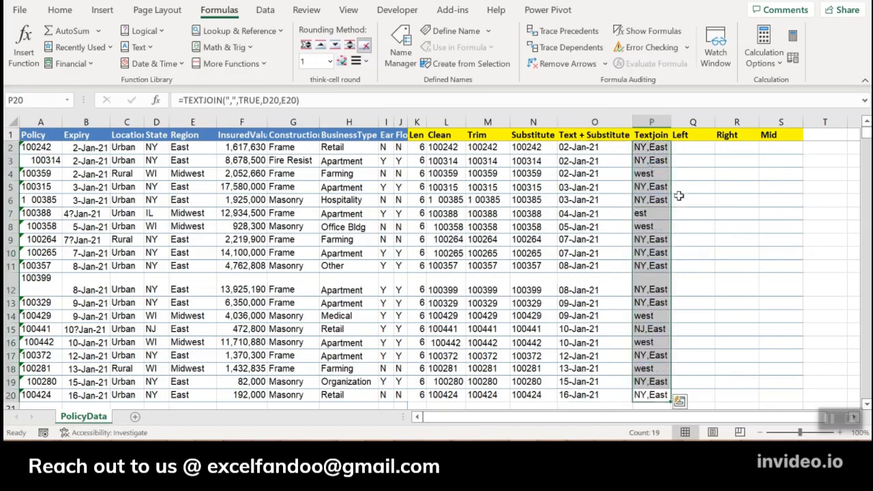
pyautogui.doubleClick(672, 122)
pyautogui.click(677, 173)
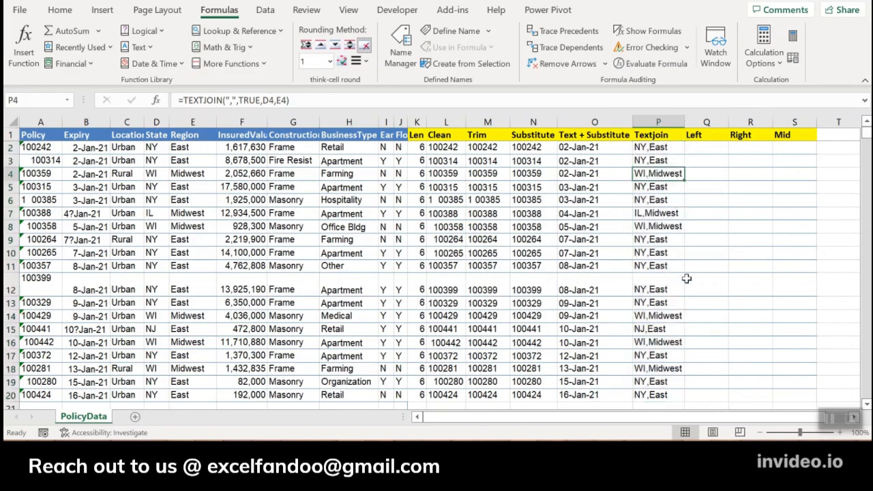
pyautogui.press('Up')
pyautogui.press('Up')
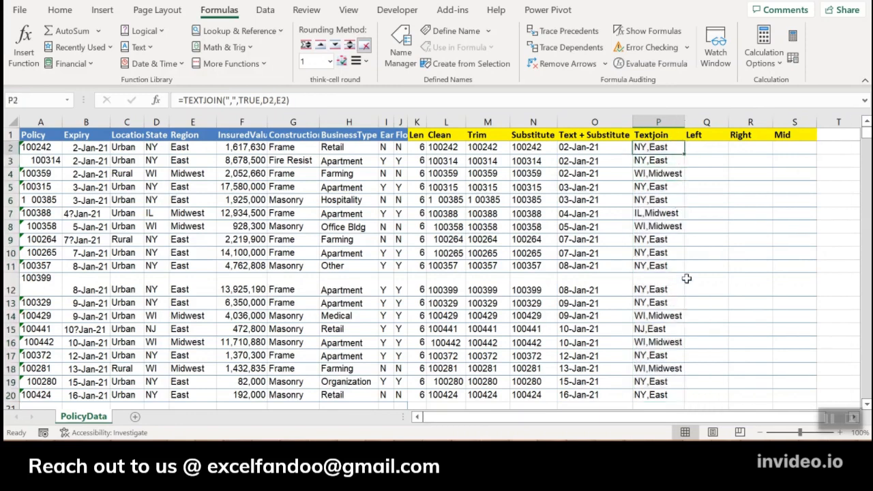
# Enter =LEFT(P2,2) in Q2 to extract the two-letter state code from the joined text.
pyautogui.press('Right')
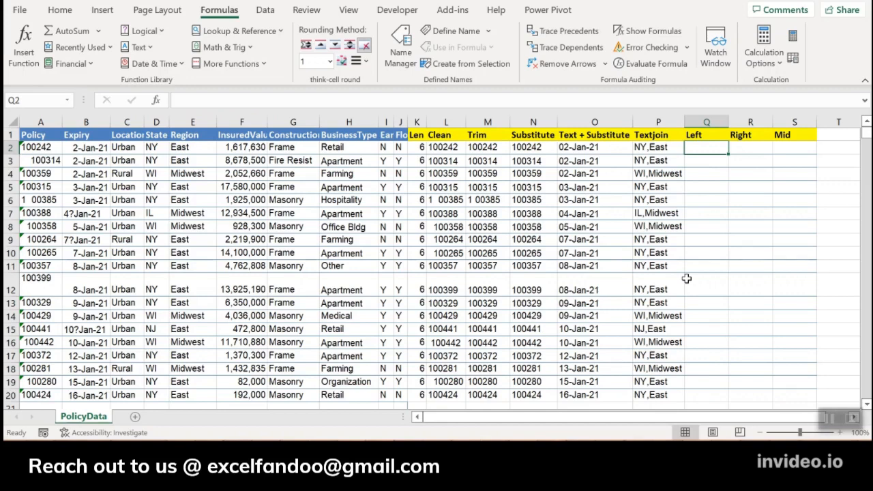
pyautogui.write('=')
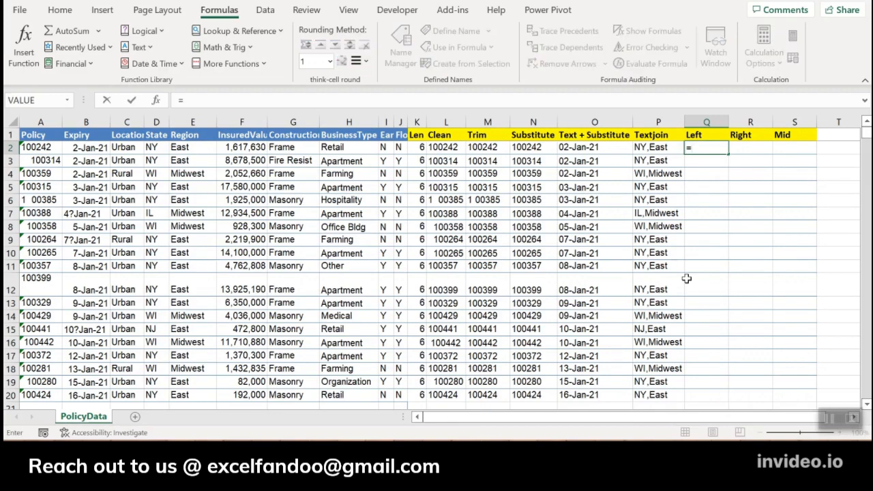
pyautogui.write('lef')
pyautogui.press('Tab')
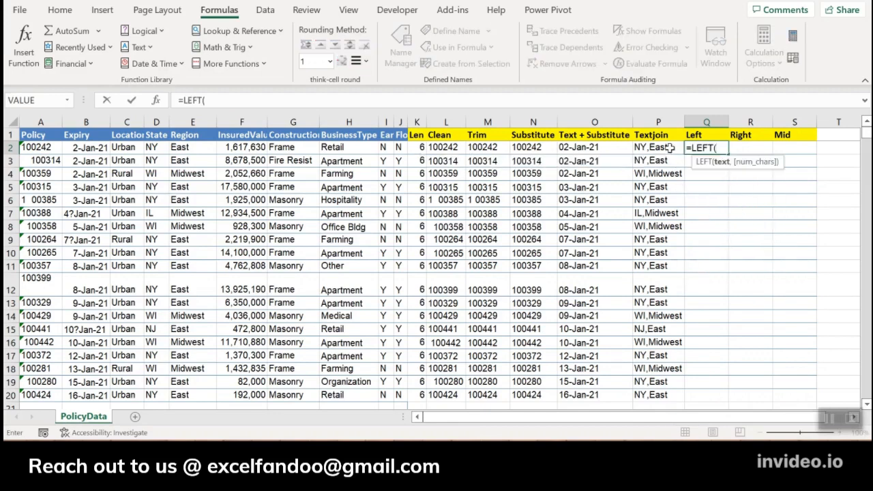
pyautogui.click(671, 148)
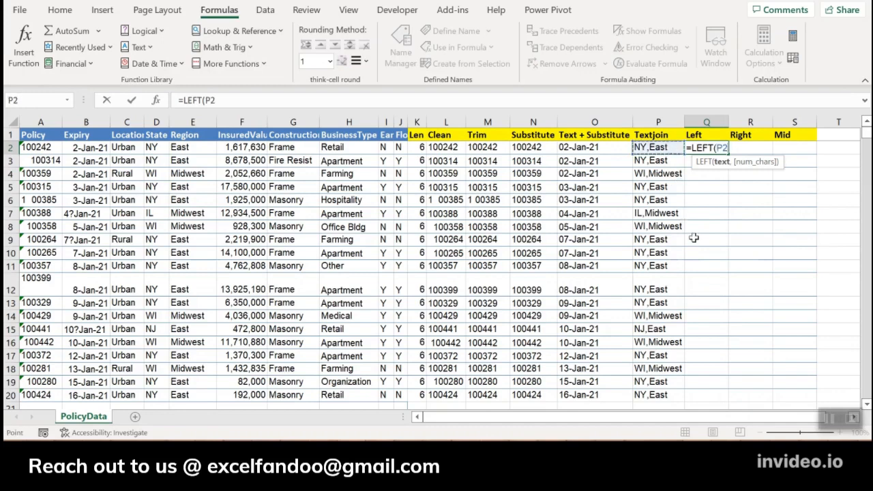
pyautogui.write(',2')
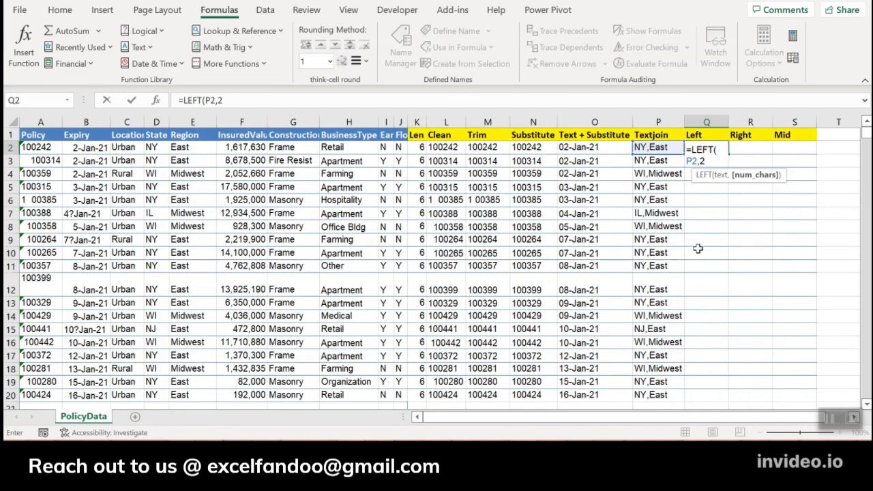
pyautogui.write(')')
pyautogui.hotkey('ctrl', 'Return')
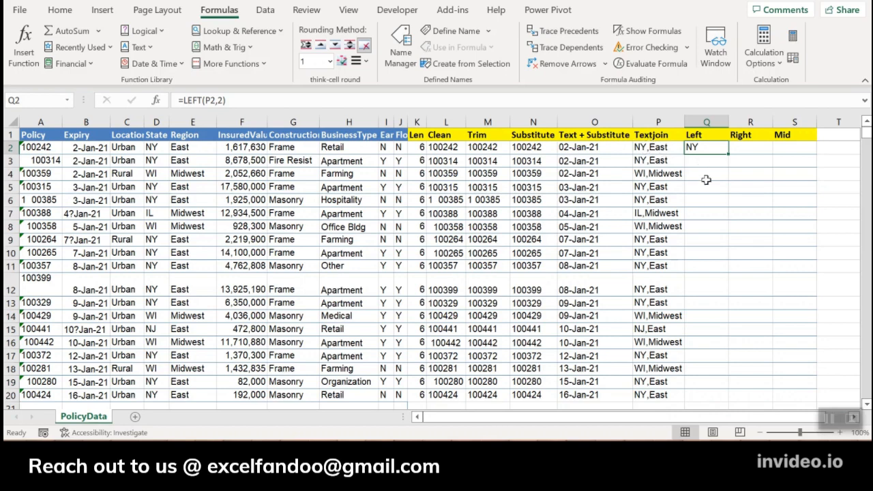
# Copy the LEFT formula from Q2 down to Q20.
pyautogui.hotkey('ctrl', 'c')
pyautogui.press('Left')
pyautogui.hotkey('ctrl', 'Down')
pyautogui.press('Right')
pyautogui.hotkey('ctrl', 'shift', 'Up')
pyautogui.press('Return')
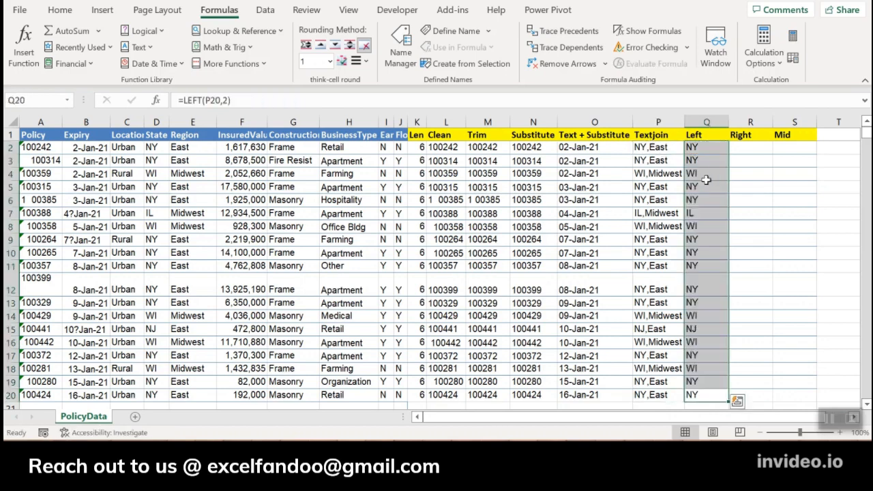
# Enter =RIGHT(P2,4) in R2 to extract the last four characters of the joined text.
pyautogui.hotkey('ctrl', 'Up')
pyautogui.press('Right')
pyautogui.press('Down')
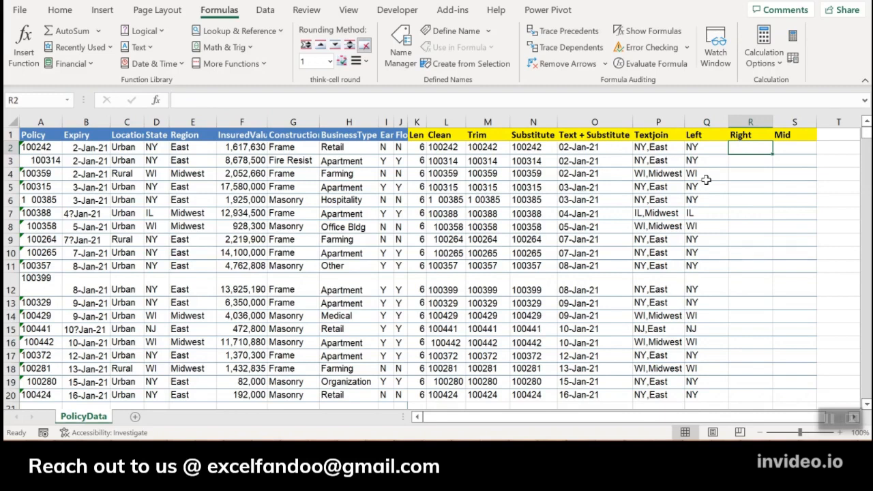
pyautogui.write('=')
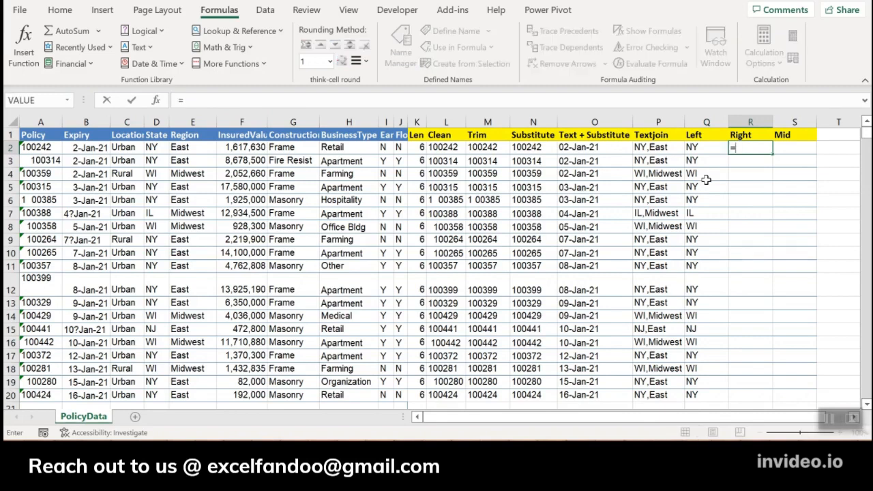
pyautogui.write('right')
pyautogui.press('Tab')
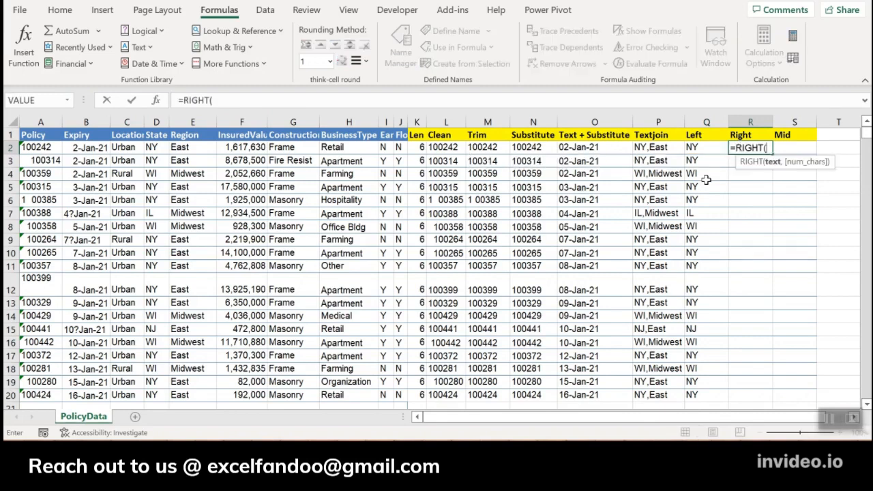
pyautogui.click(671, 149)
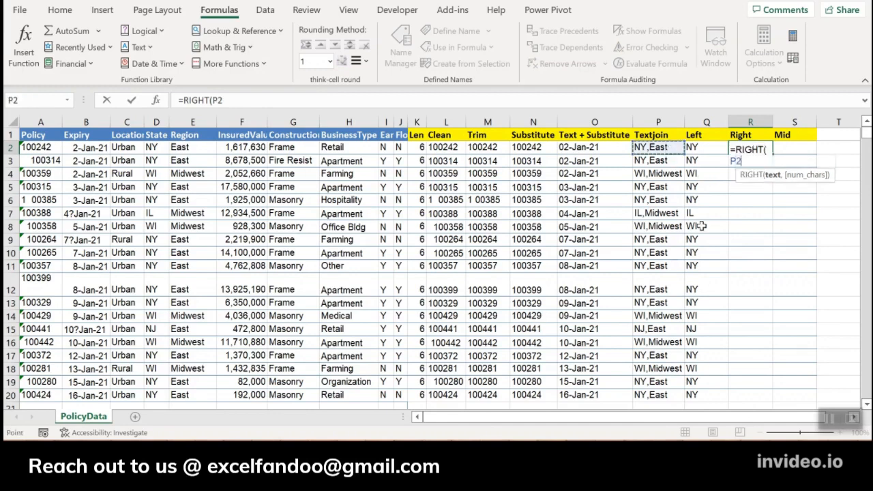
pyautogui.write(',4')
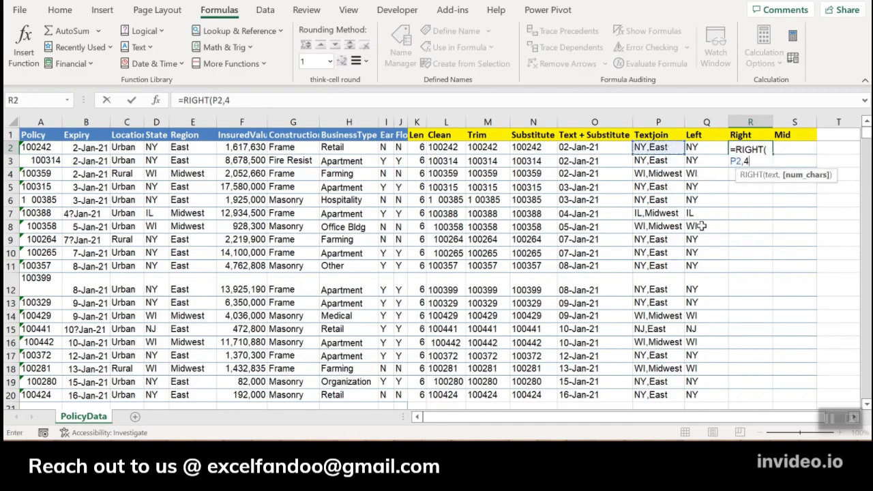
pyautogui.hotkey('ctrl', 'Return')
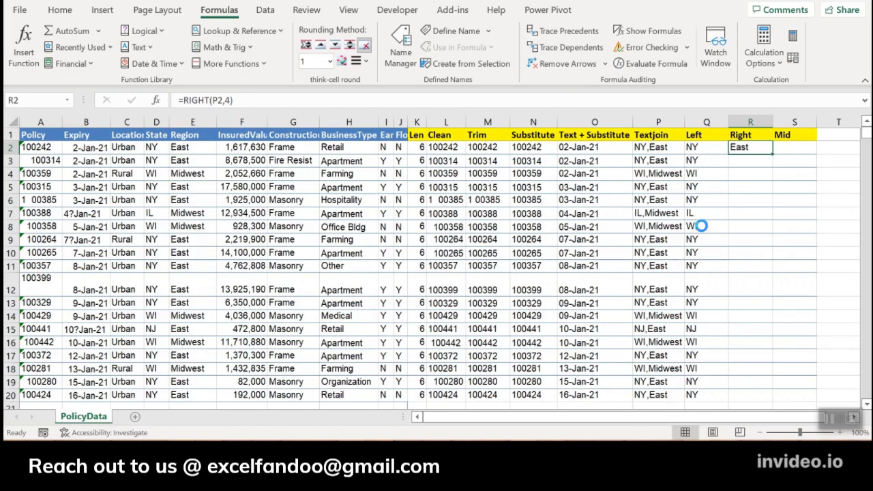
# Copy the RIGHT formula from R2 down to R20.
pyautogui.hotkey('ctrl', 'c')
pyautogui.press('Left')
pyautogui.hotkey('ctrl', 'Down')
pyautogui.press('Right')
pyautogui.hotkey('ctrl', 'shift', 'Up')
pyautogui.press('Return')
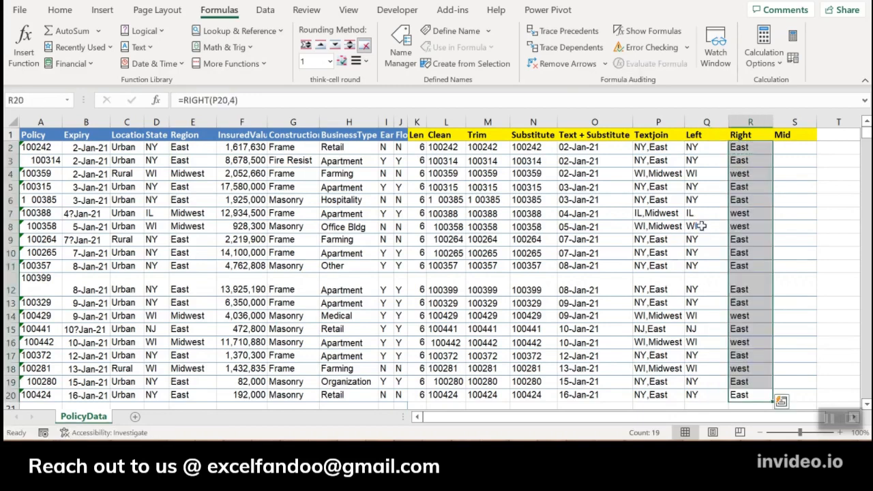
# Compare the joined text in P4 with the RIGHT result in R4, and review the formulas in Q2 and R2.
pyautogui.press('Up')
pyautogui.press('Up')
pyautogui.press('Up')
pyautogui.click(666, 174)
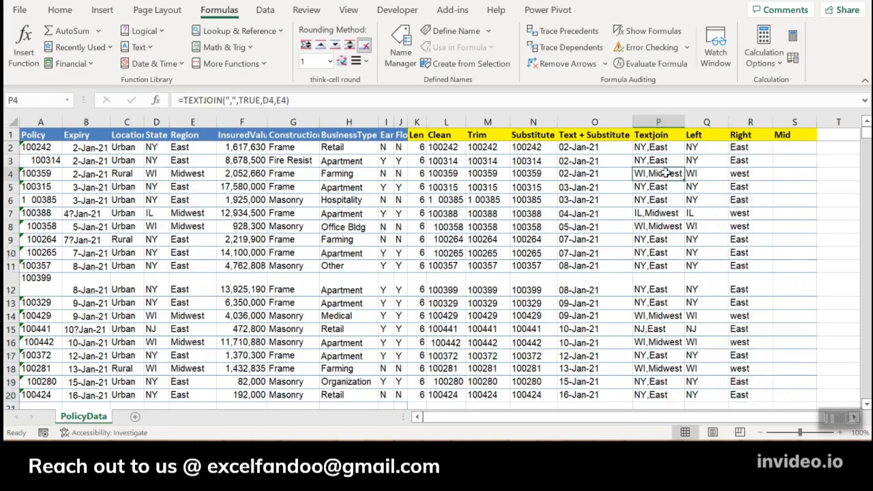
pyautogui.click(751, 174)
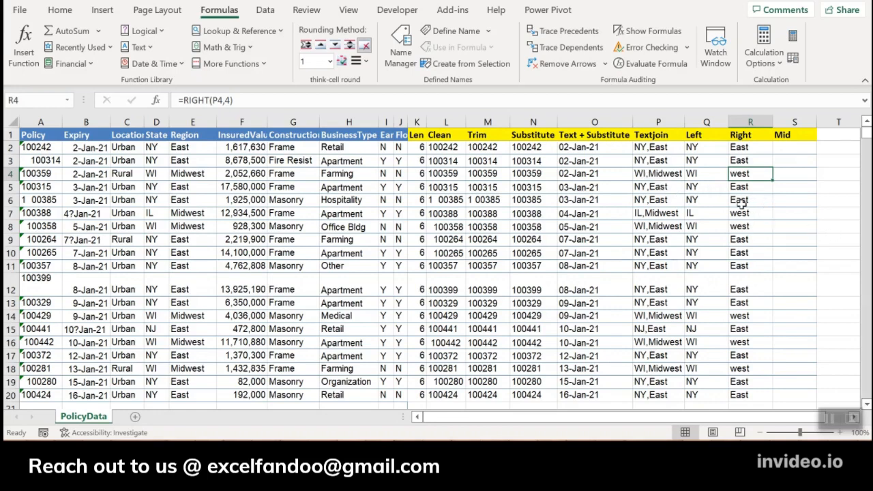
pyautogui.hotkey('ctrl', 'Up')
pyautogui.press('Right')
pyautogui.press('Down')
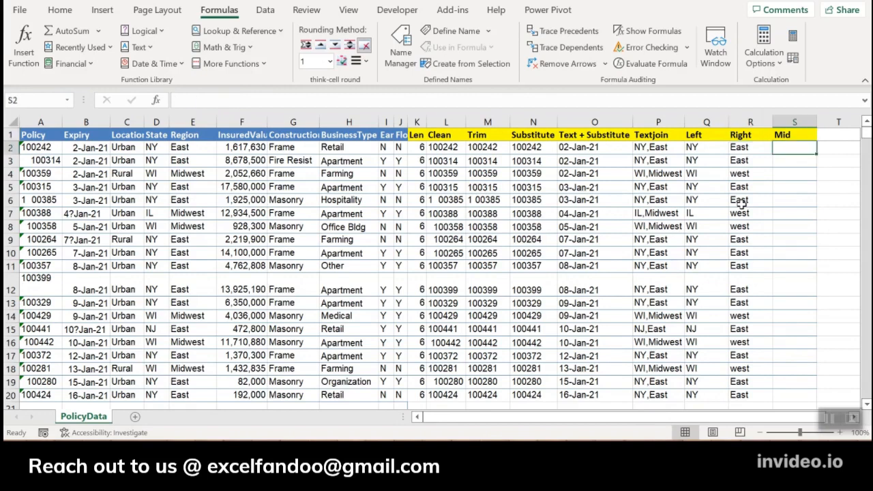
pyautogui.press('Left')
pyautogui.press('Left')
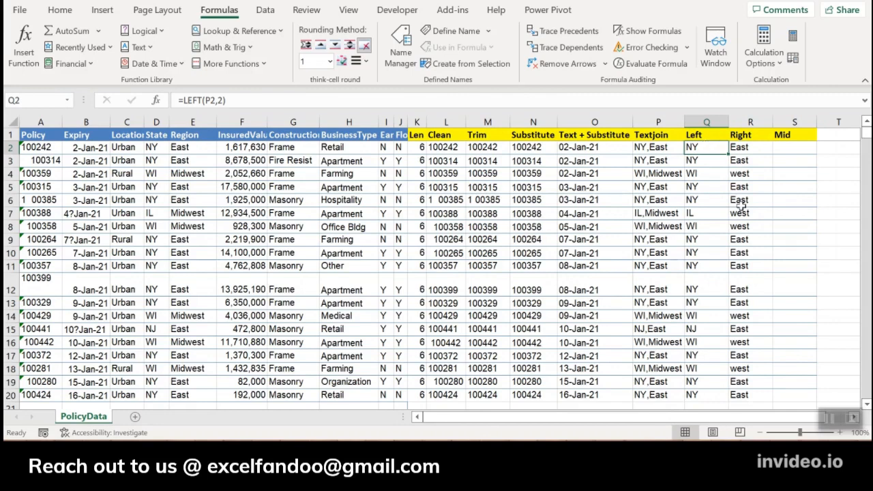
pyautogui.press('Right')
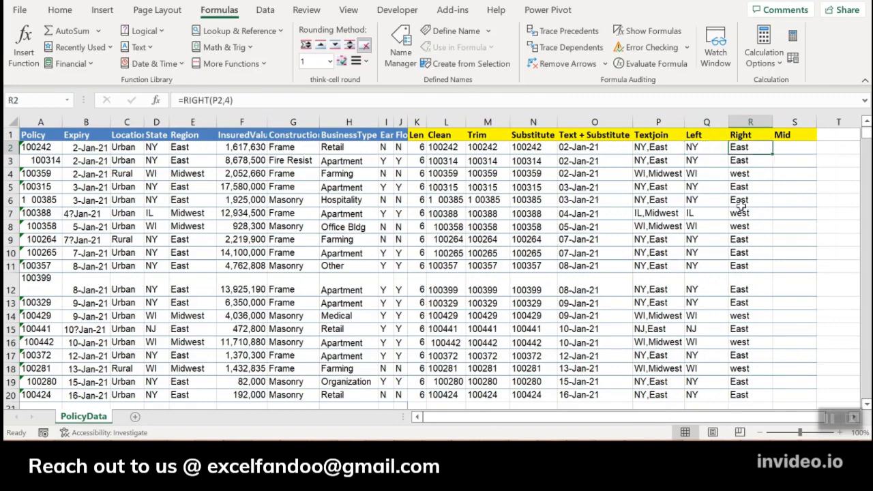
# Enter =MID(P2,2,4) in S2 to extract four characters of the joined text starting from the second.
pyautogui.press('Right')
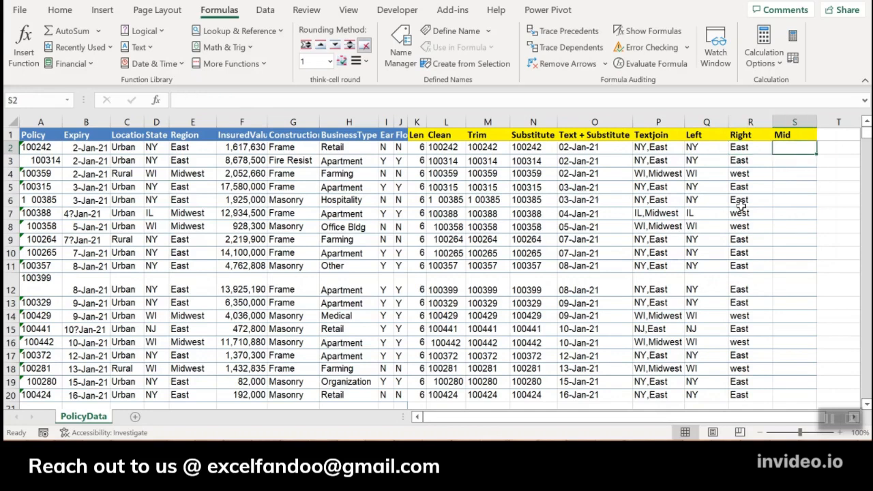
pyautogui.write('=mid')
pyautogui.press('Tab')
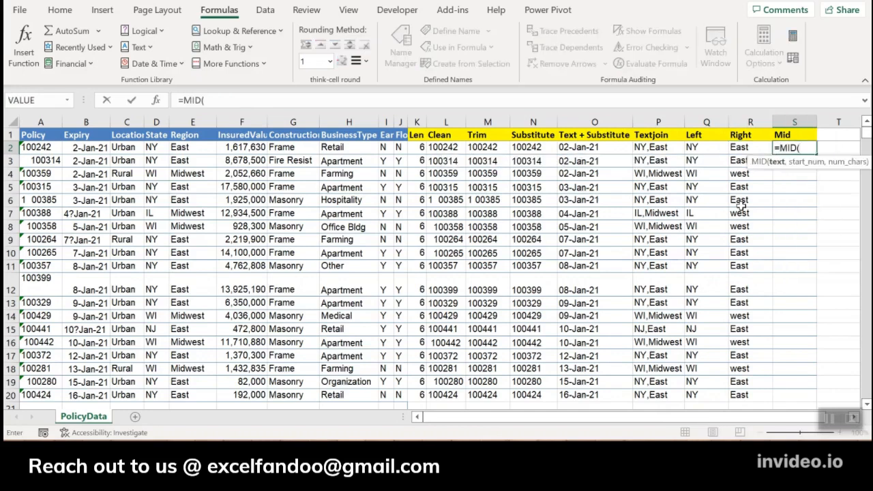
pyautogui.click(645, 147)
pyautogui.write(',')
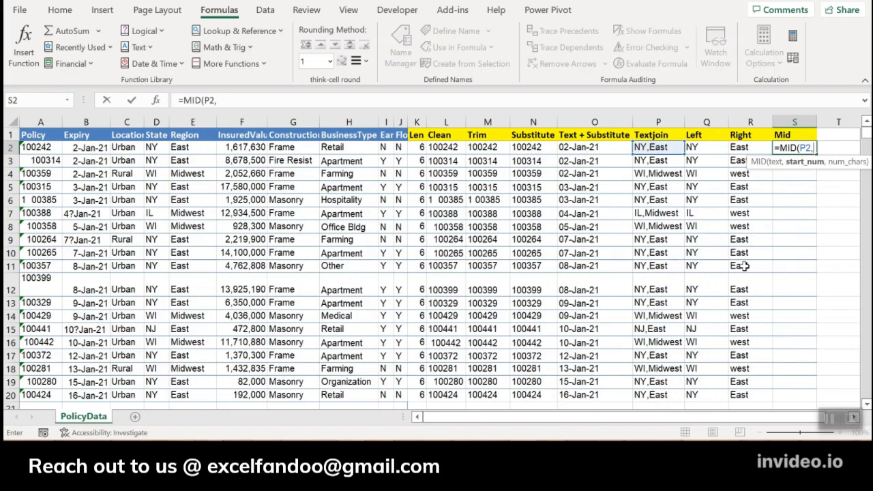
pyautogui.write('2,')
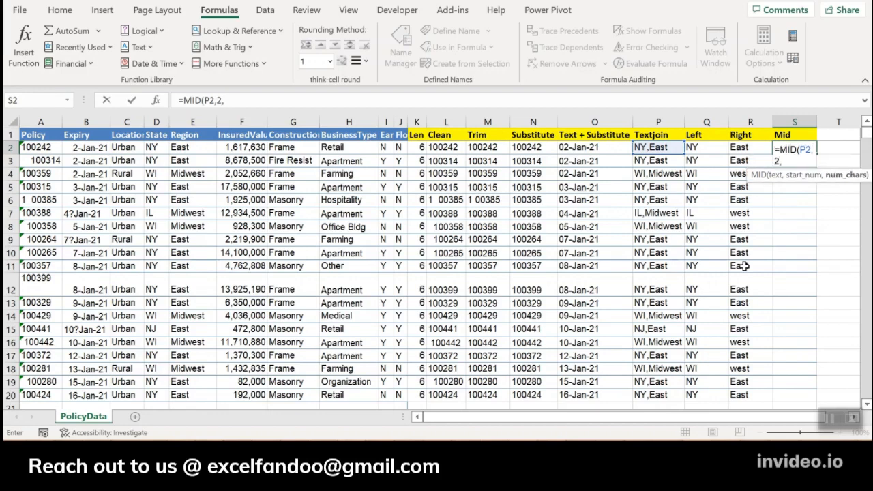
pyautogui.write('4)')
pyautogui.hotkey('ctrl', 'Return')
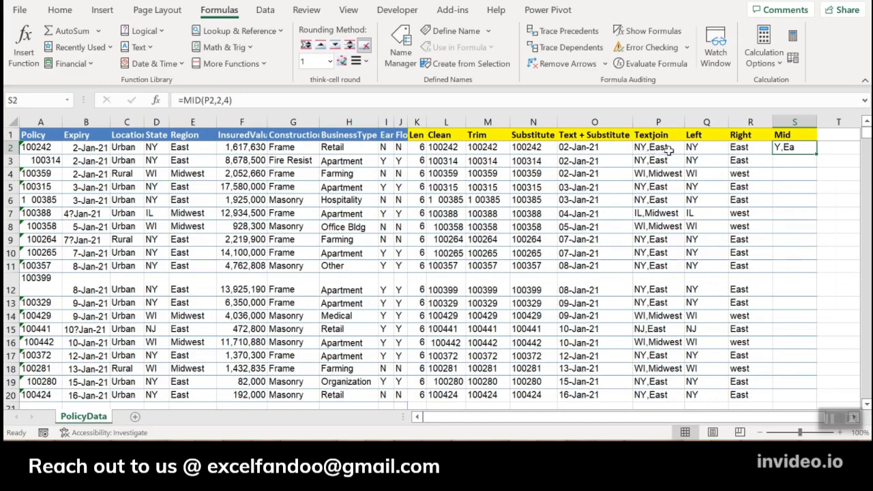
# Copy the MID formula from S2 down to S20 and return to the column's header.
pyautogui.hotkey('ctrl', 'c')
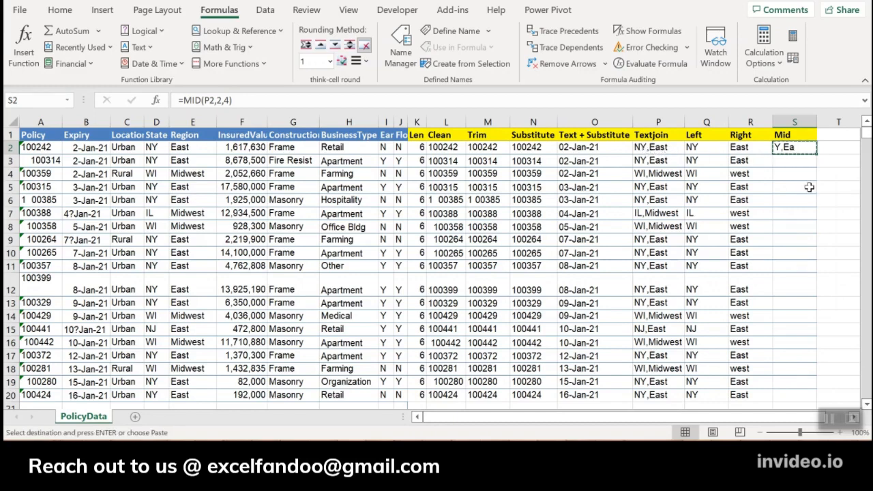
pyautogui.press('Left')
pyautogui.hotkey('ctrl', 'Down')
pyautogui.press('Right')
pyautogui.hotkey('ctrl', 'shift', 'Up')
pyautogui.press('Return')
pyautogui.hotkey('ctrl', 'Up')
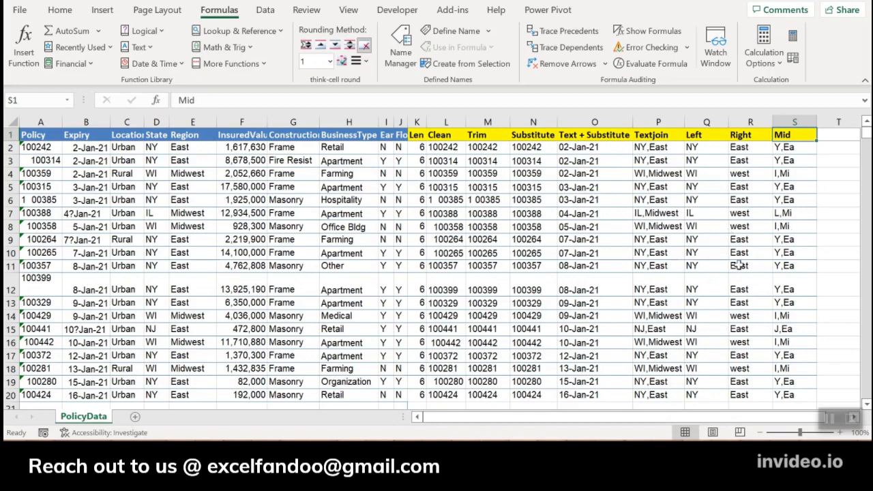
pyautogui.click(829, 419)
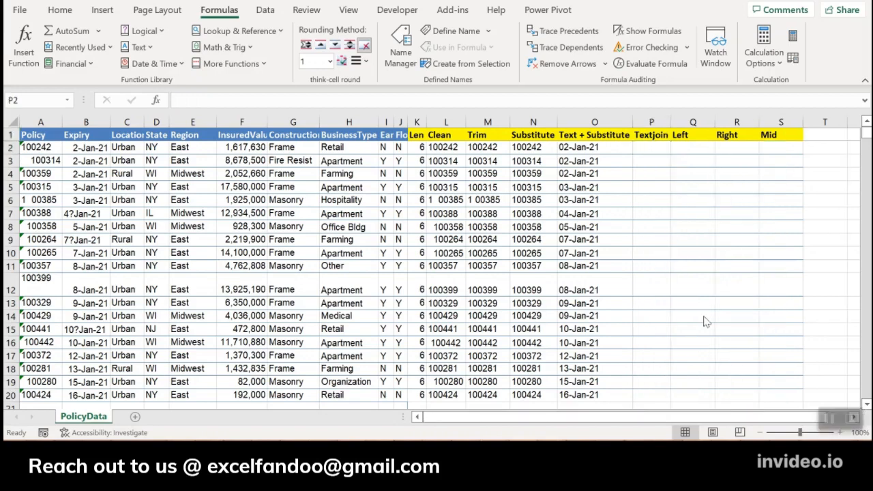